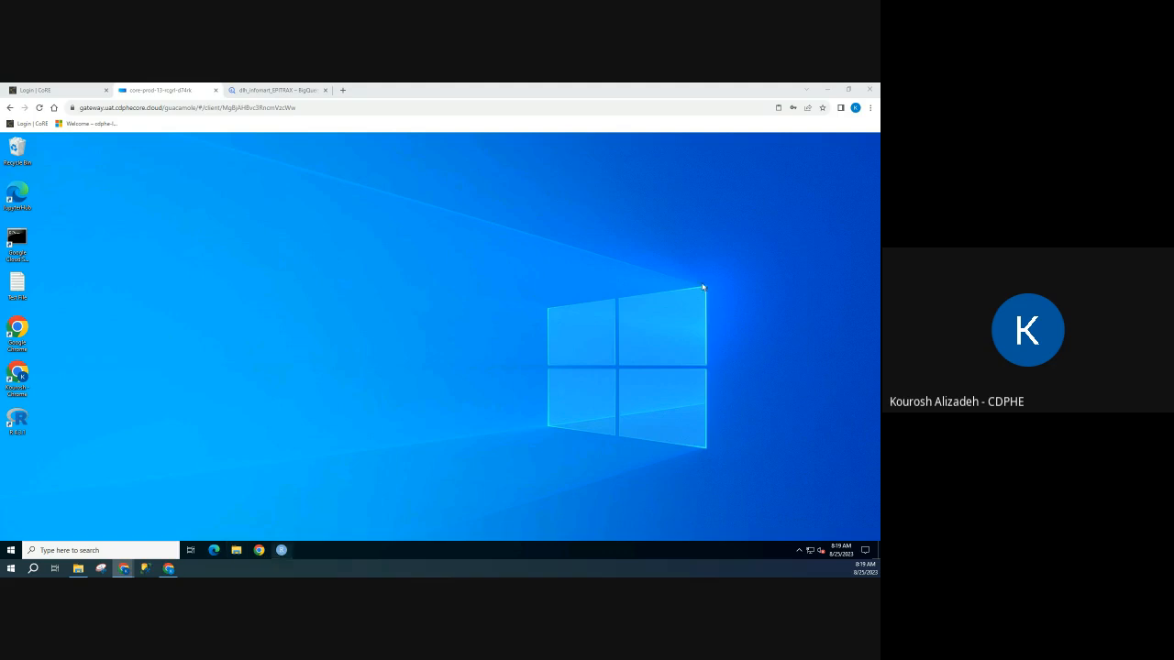
# Step: Switch Chrome to full screen from its menu so the remote Windows desktop fills the display
pyautogui.click(870, 107)
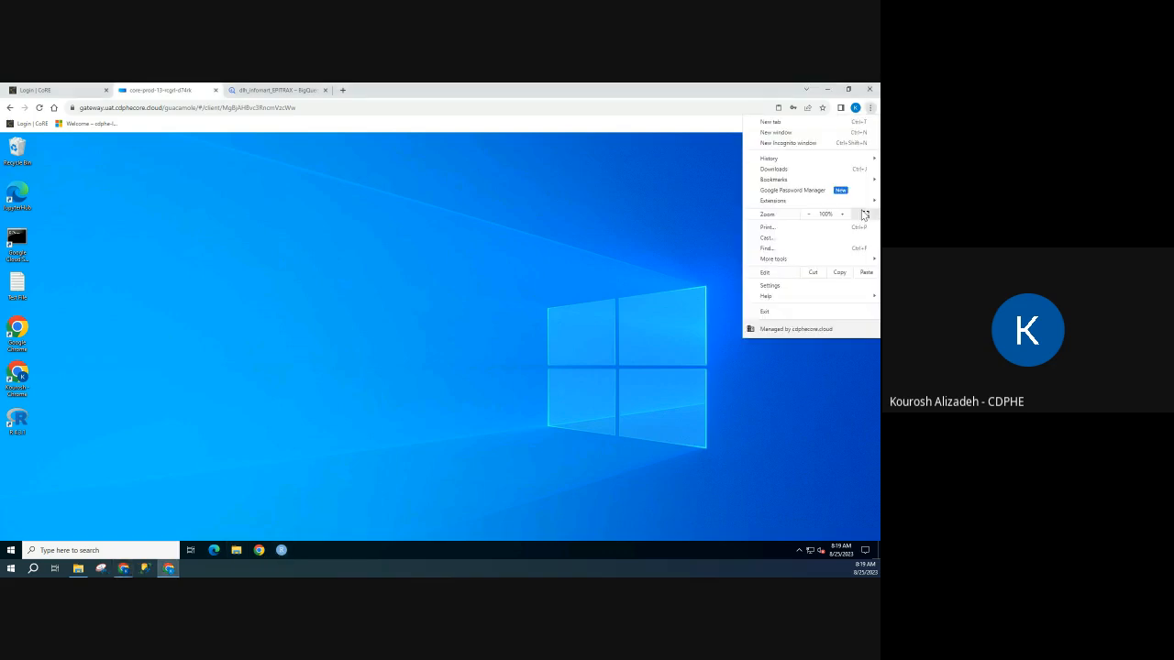
pyautogui.click(864, 214)
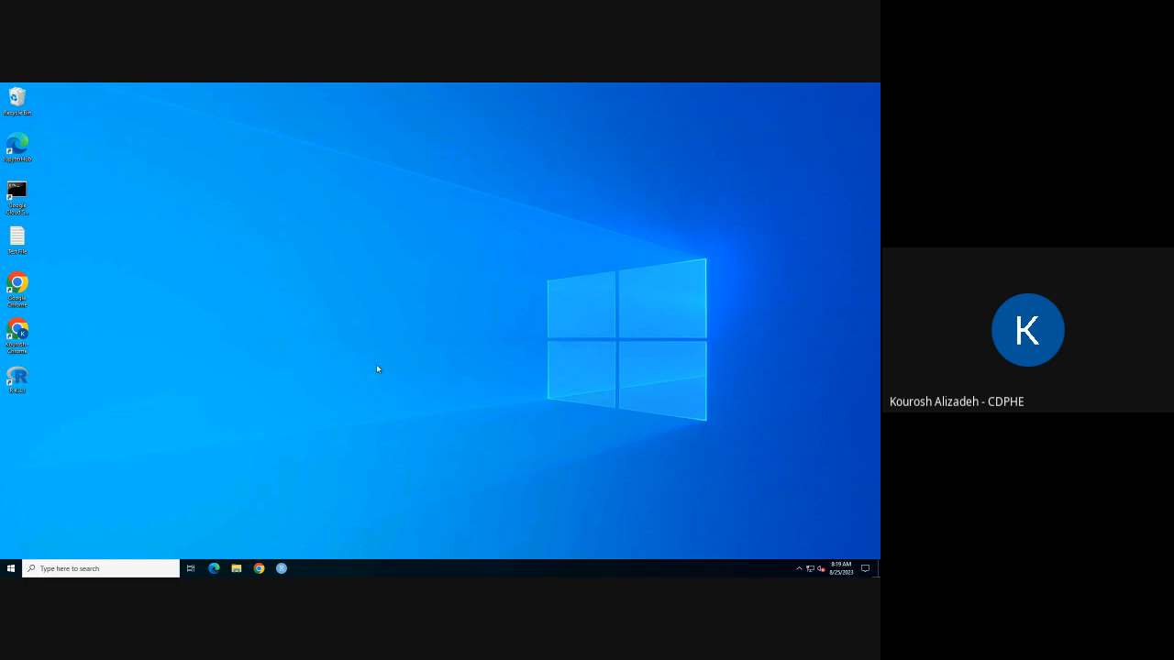
# Step: Open a new Chrome window with the Work profile and check which account it uses
pyautogui.click(258, 569)
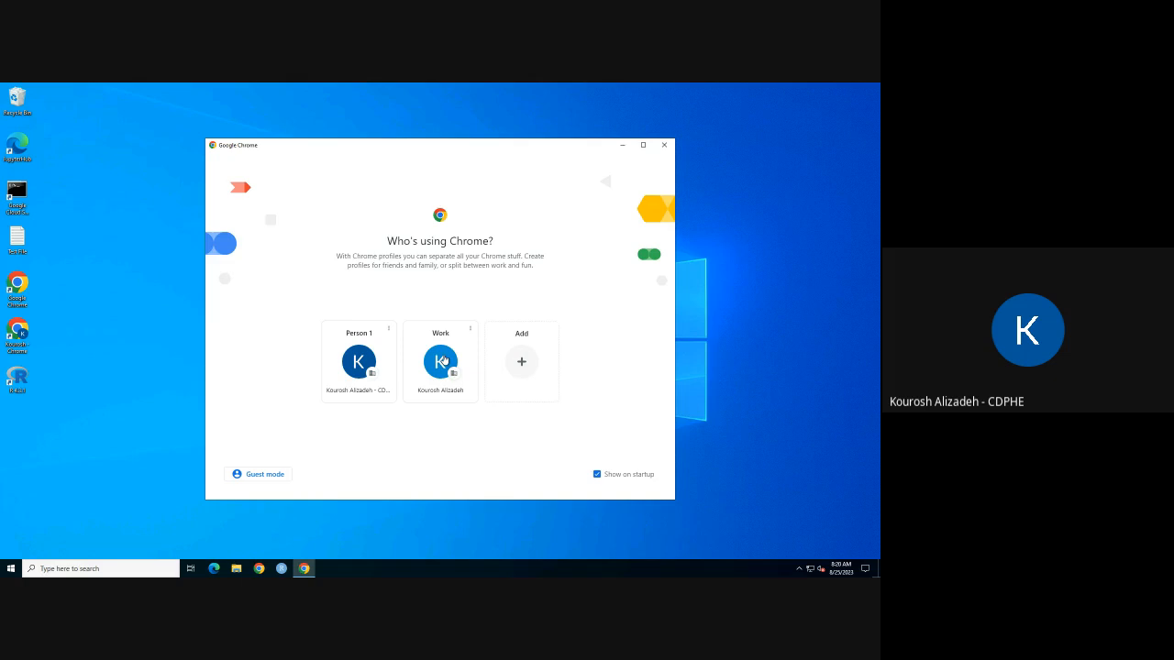
pyautogui.click(443, 362)
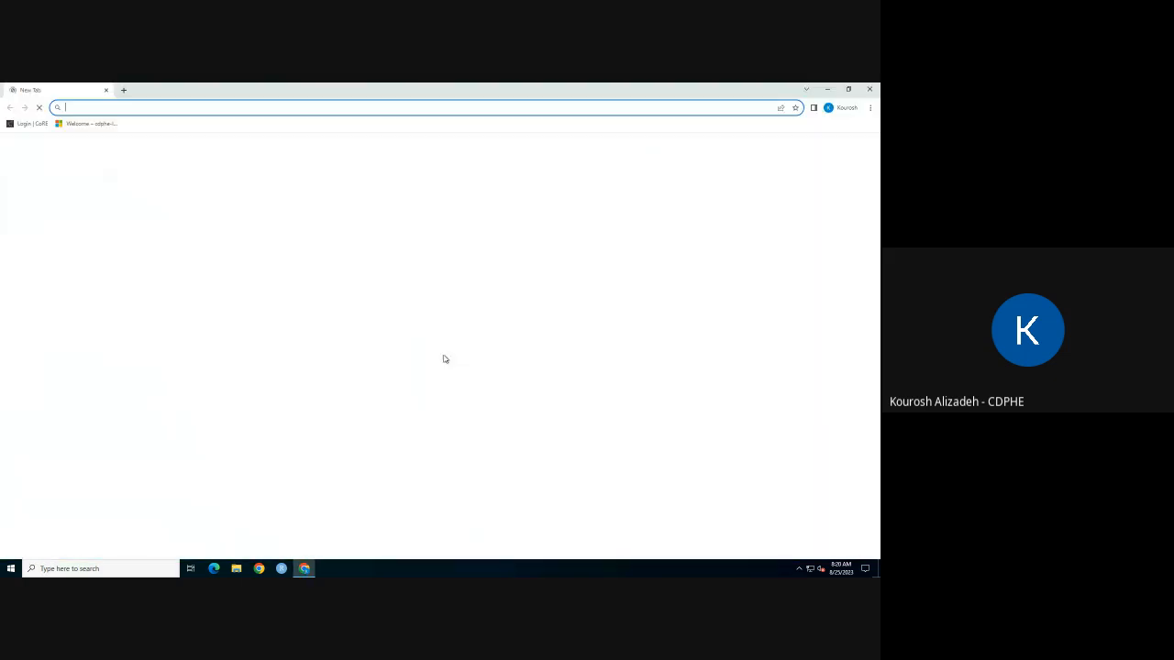
pyautogui.click(830, 108)
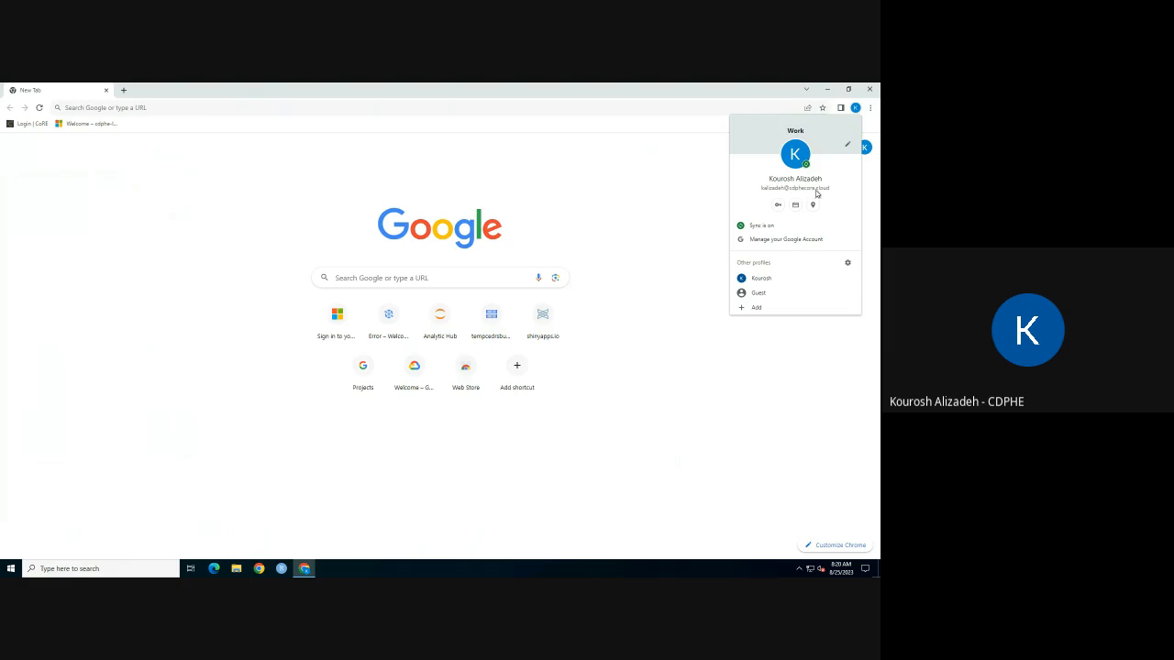
pyautogui.click(654, 193)
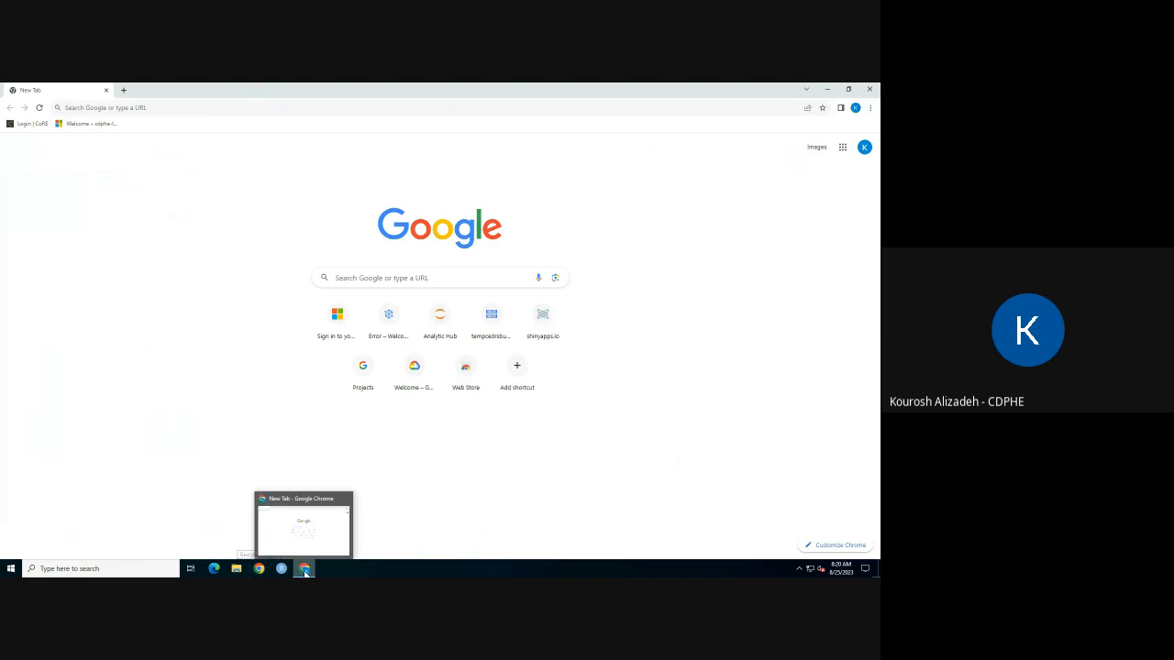
pyautogui.click(856, 108)
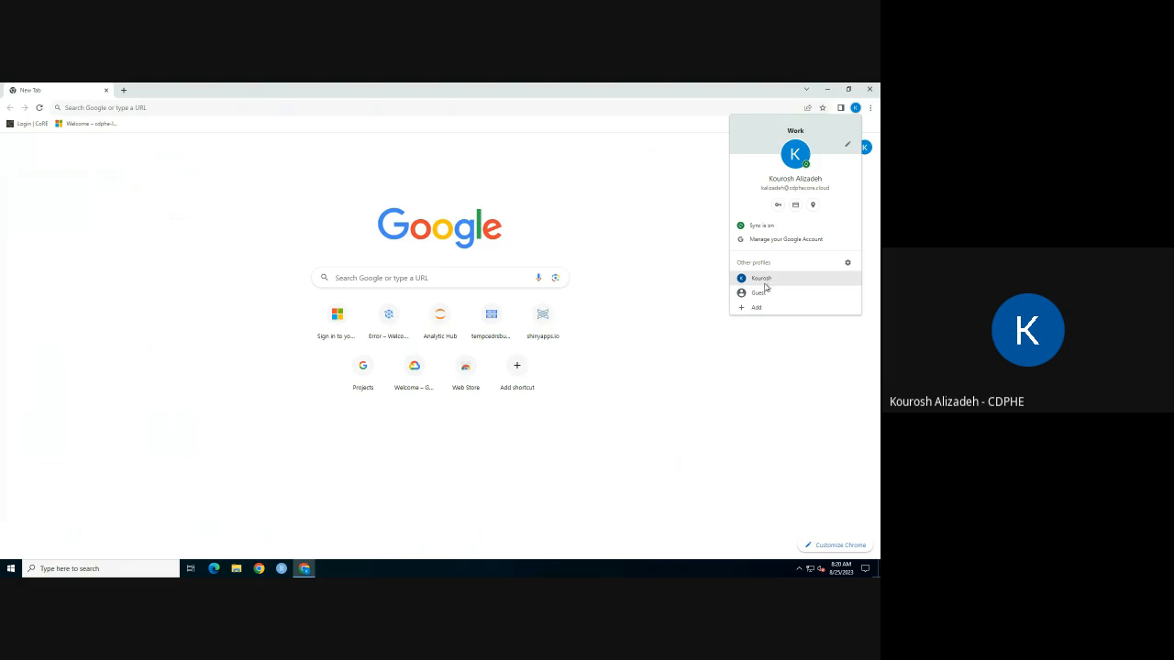
pyautogui.click(664, 277)
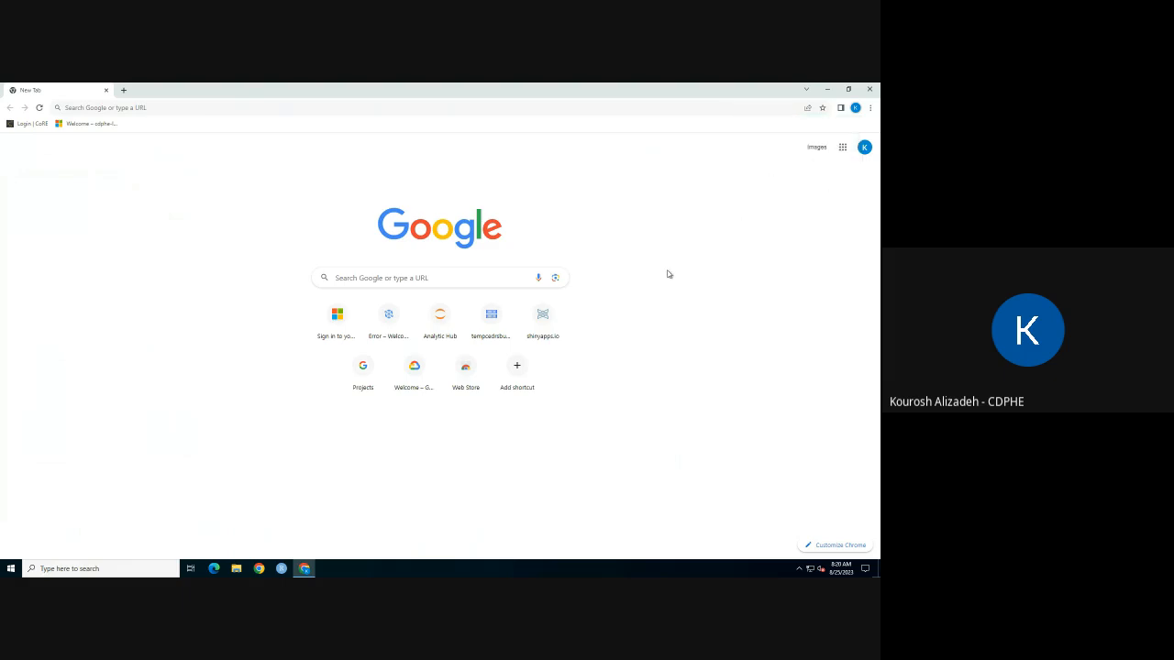
# Step: Load console.cloud.google.com and sign in with the work account, password and texted verification code
pyautogui.click(241, 108)
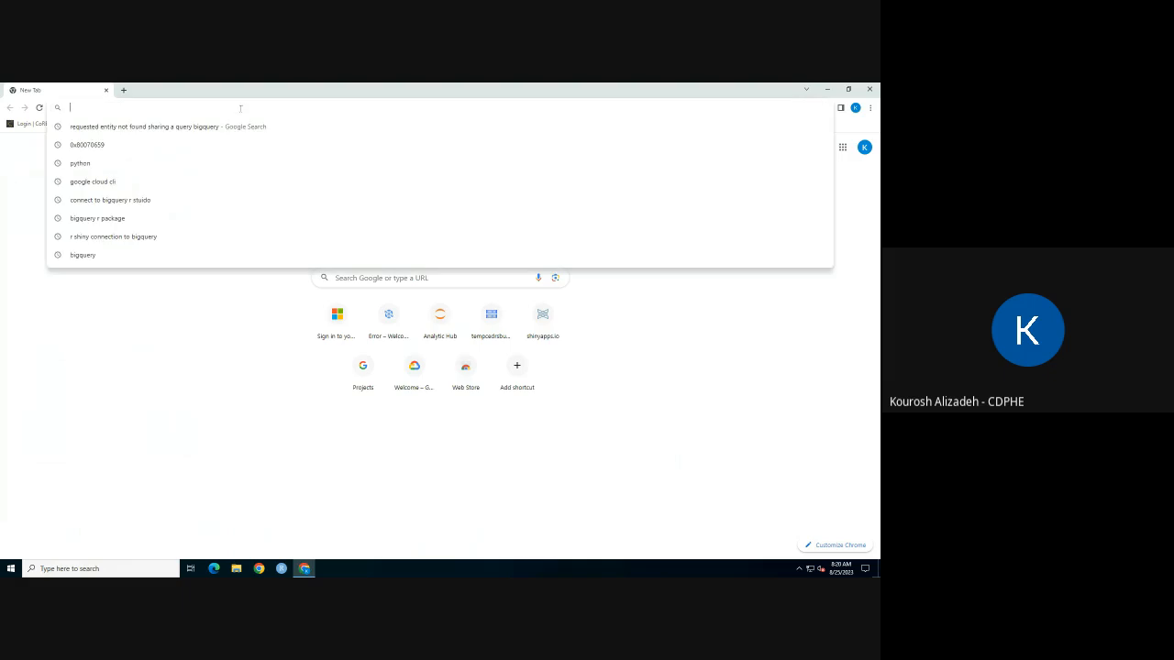
pyautogui.write('console.cloud.google.com')
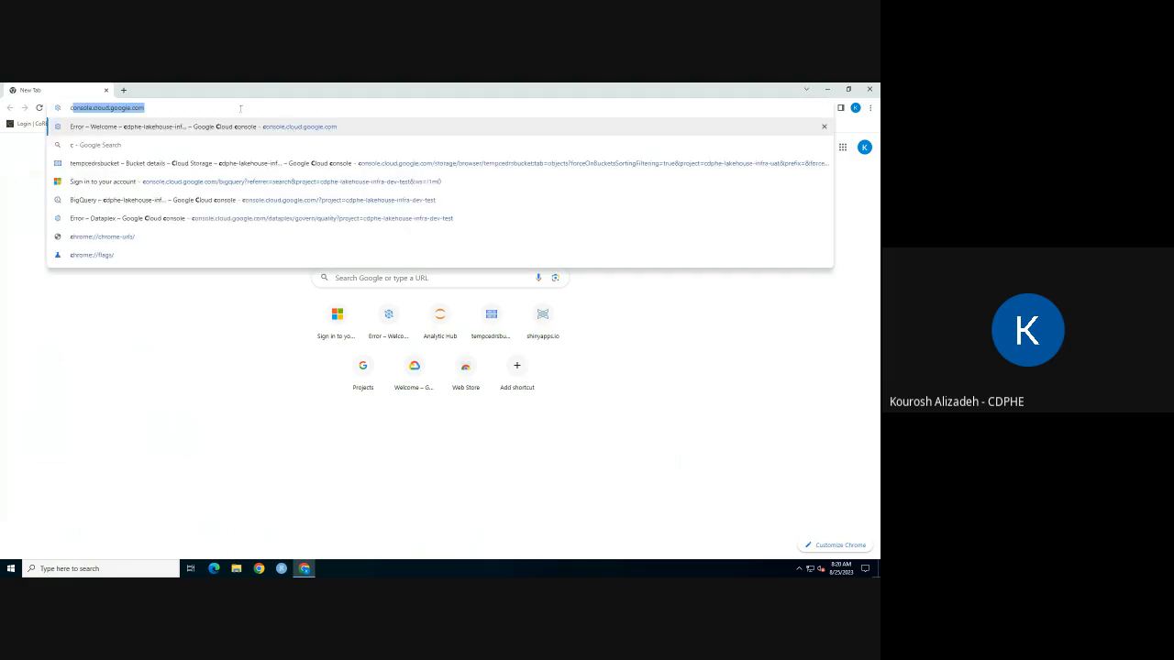
pyautogui.press('Return')
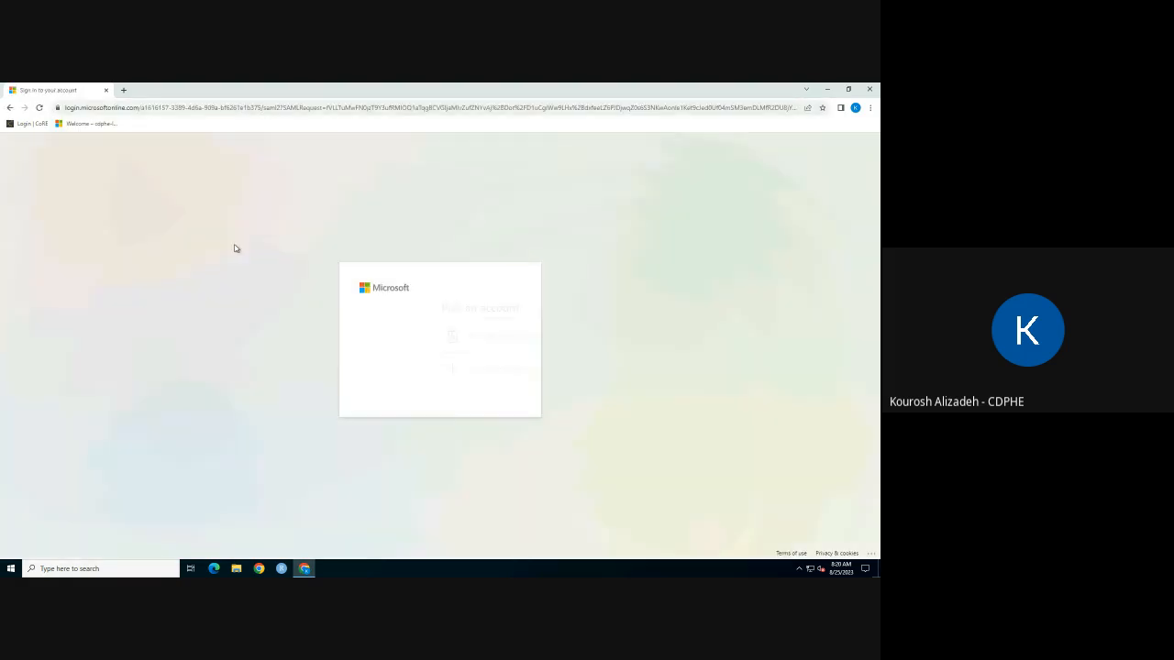
pyautogui.click(447, 337)
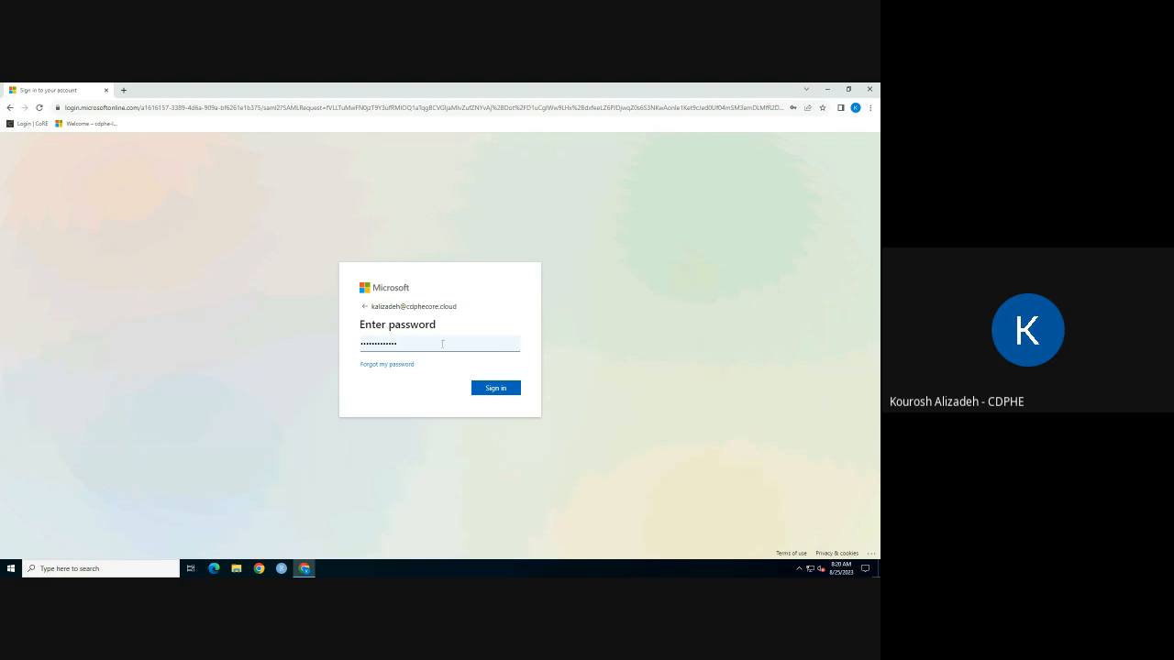
pyautogui.click(482, 391)
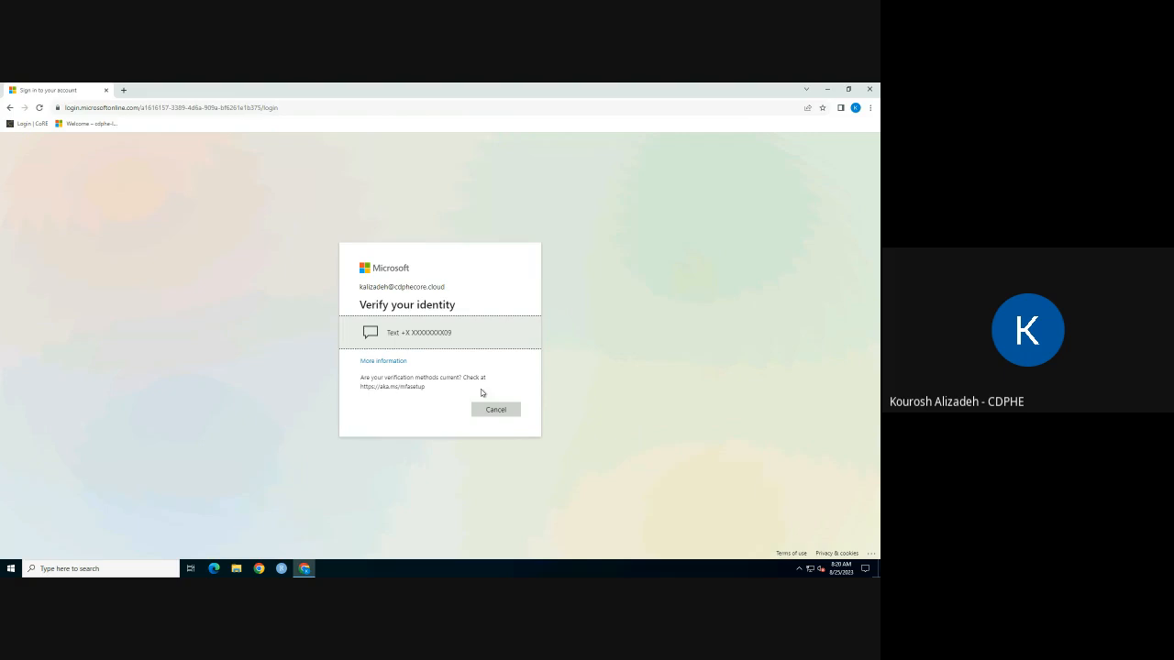
pyautogui.click(419, 333)
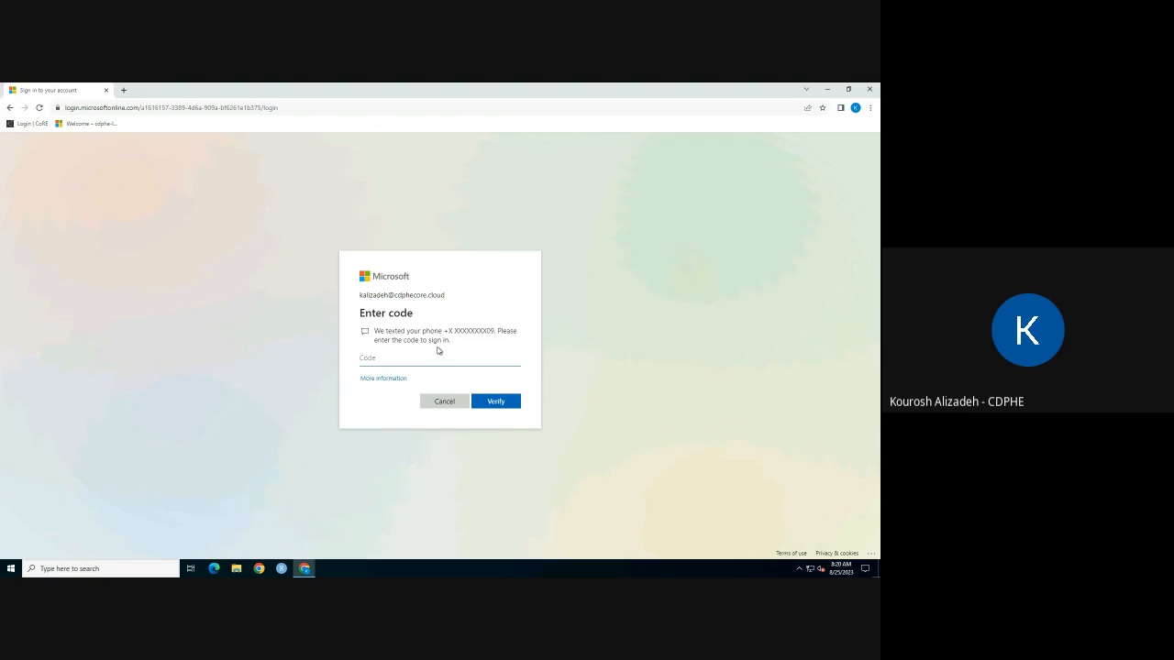
pyautogui.press('Return')
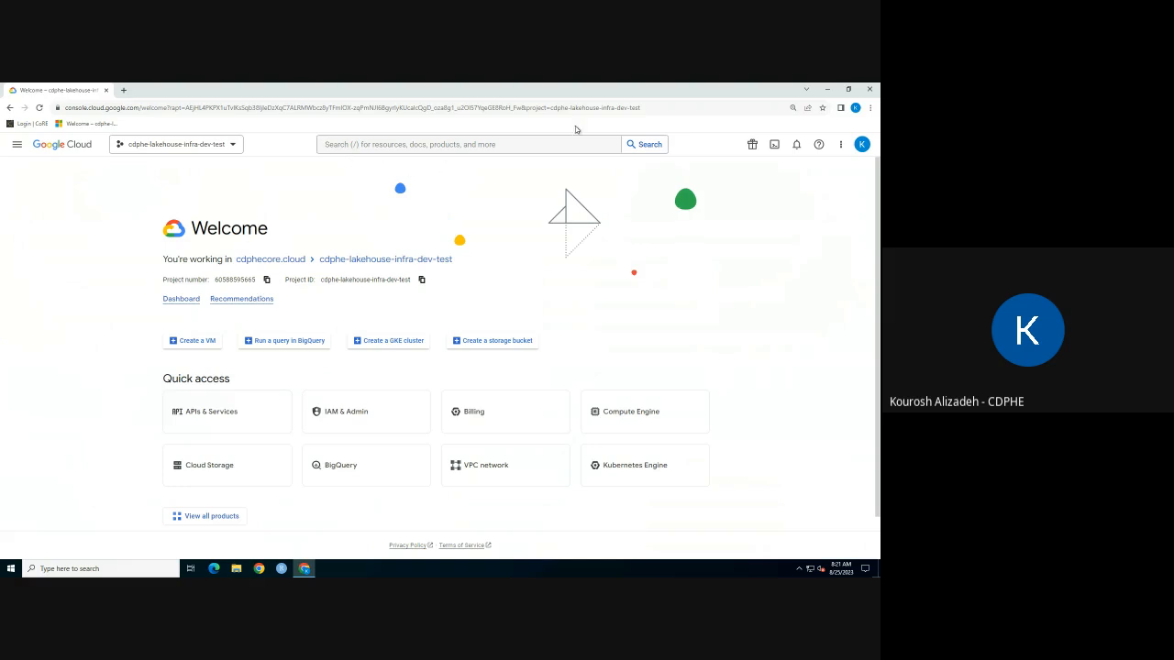
# Step: Search the console for 'bigquery' and open BigQuery from the results
pyautogui.click(375, 147)
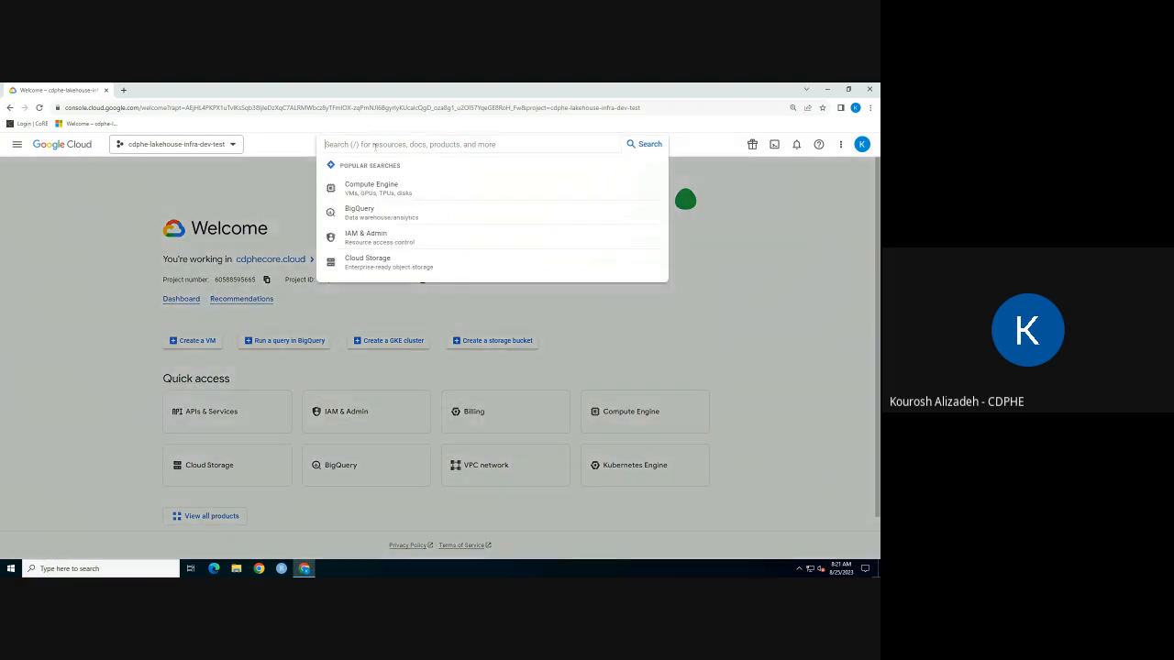
pyautogui.write('bigquery')
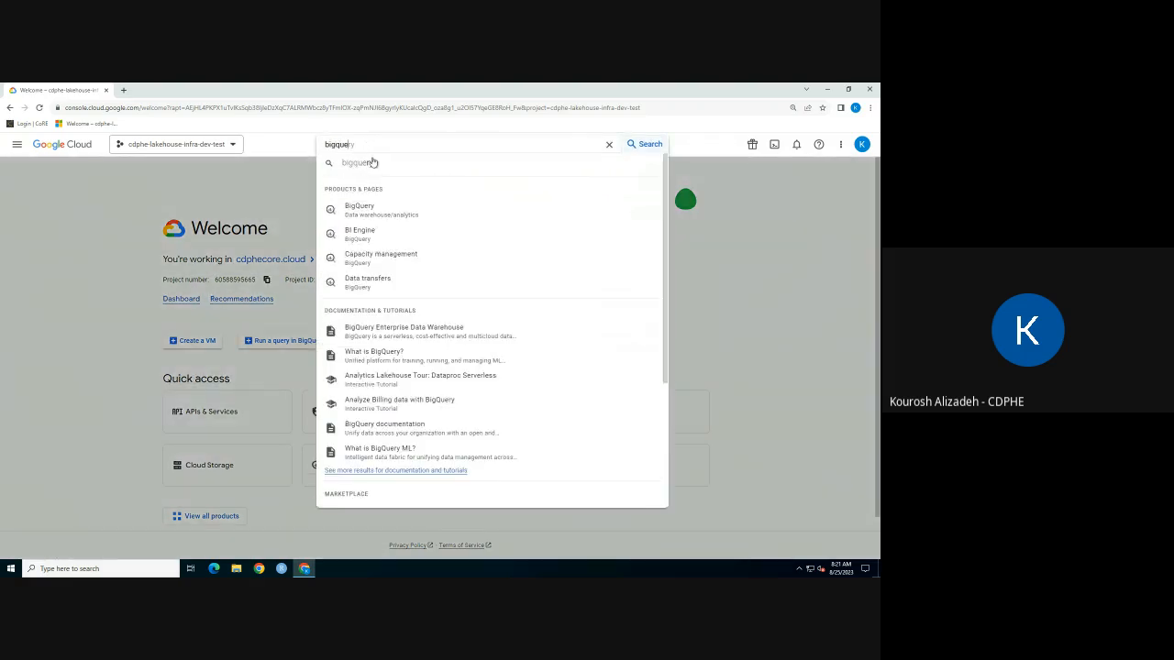
pyautogui.click(405, 213)
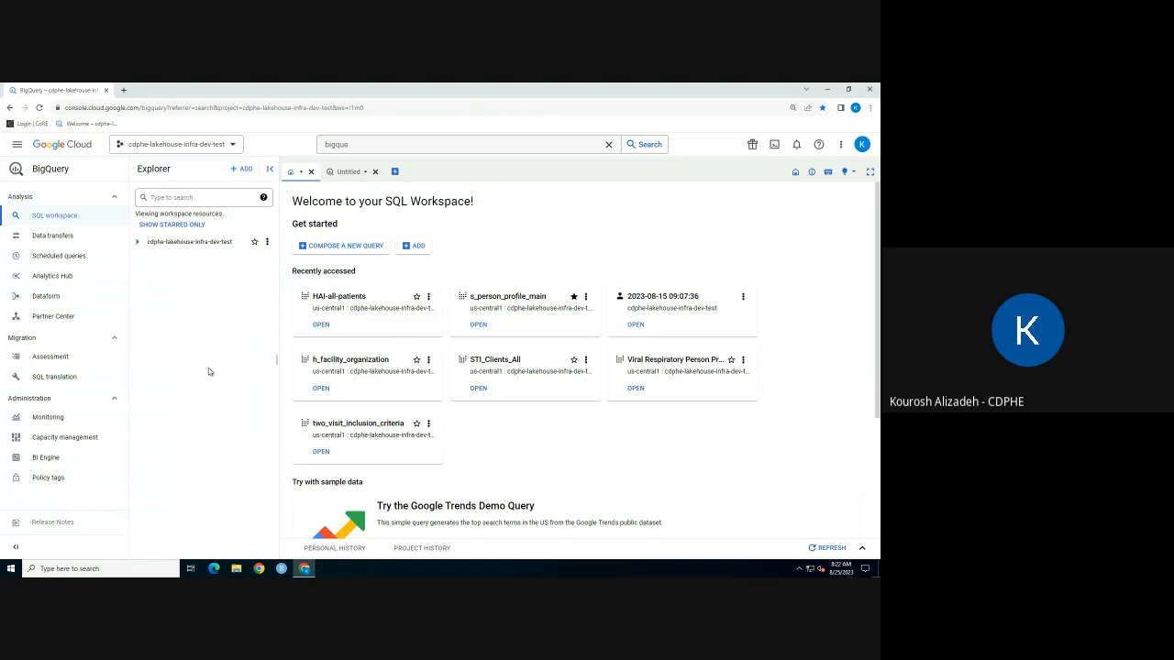
# Step: Expand the cdphe-lakehouse-infra-dev-test project, then the dlh_biz_vault dataset, in Explorer
pyautogui.click(138, 243)
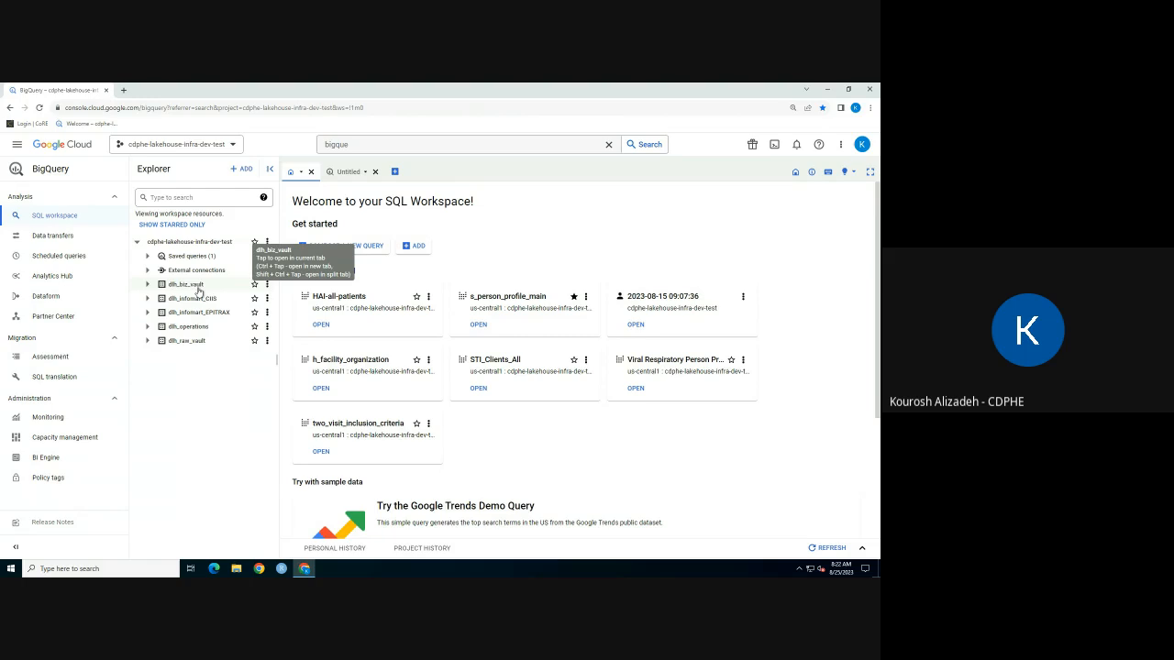
pyautogui.click(148, 289)
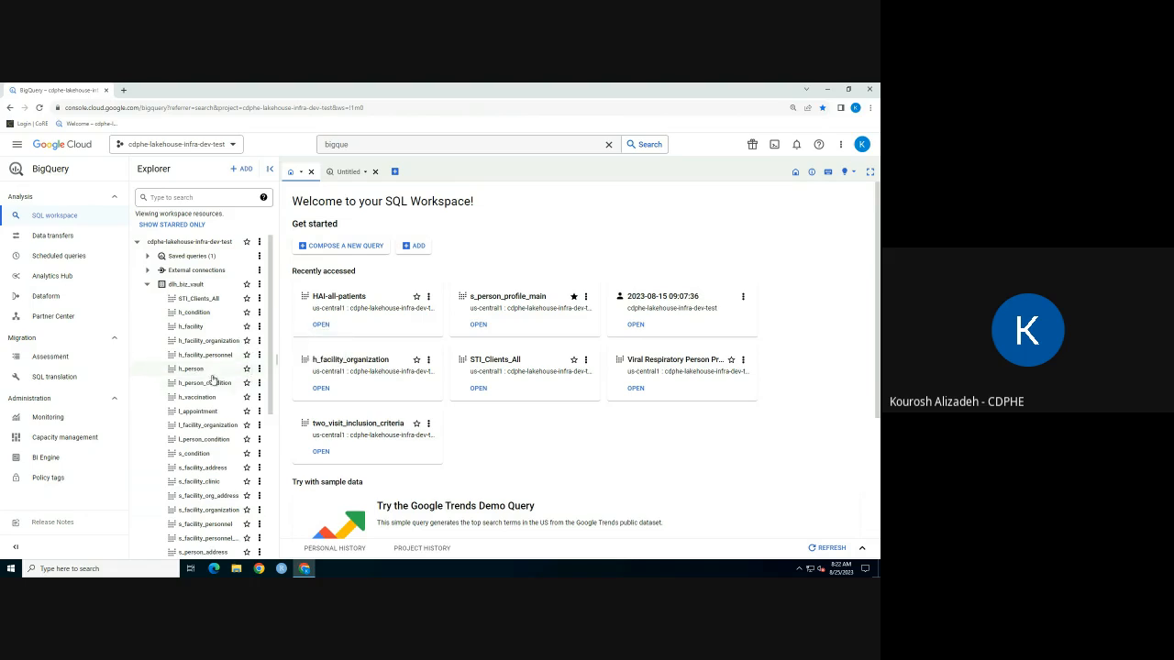
# Step: Re-expand dlh_biz_vault, scroll its table list, and open s_person_profile_main's schema
pyautogui.click(148, 286)
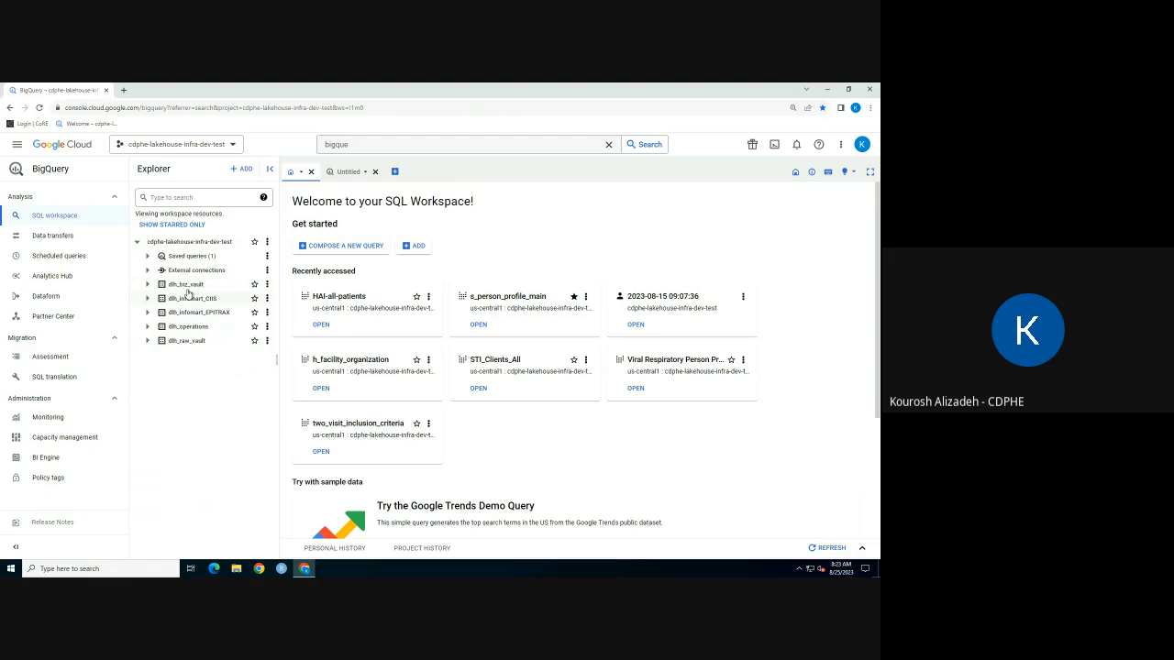
pyautogui.click(148, 285)
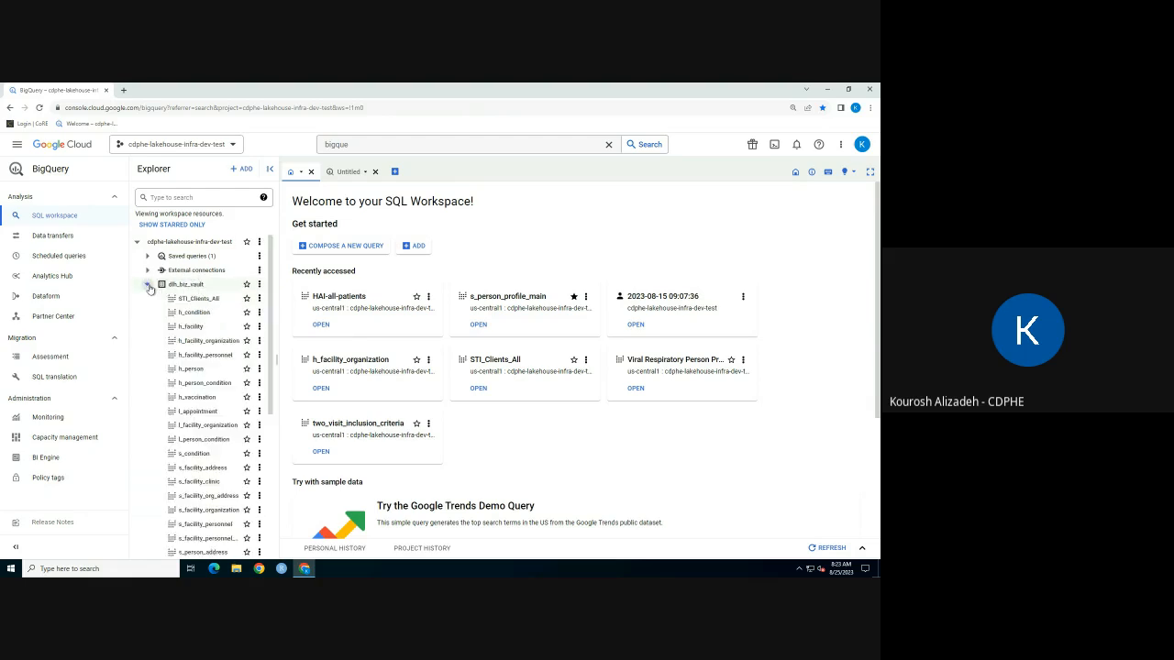
pyautogui.click(183, 284)
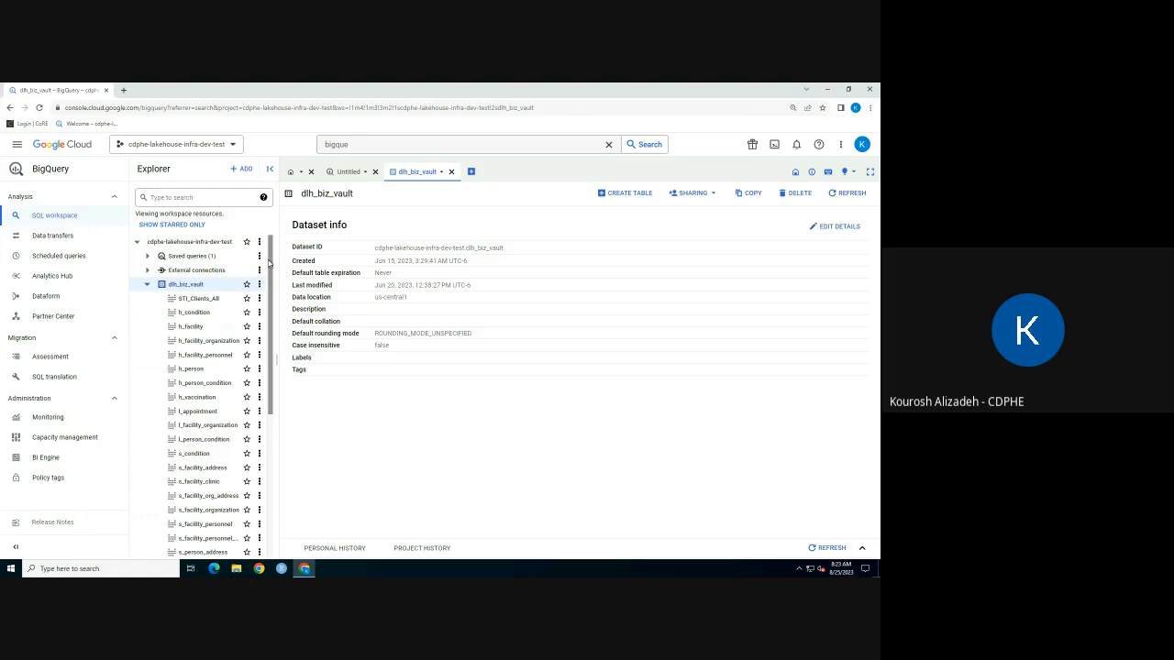
pyautogui.scroll(-3, 266, 371)
pyautogui.scroll(-3, 266, 371)
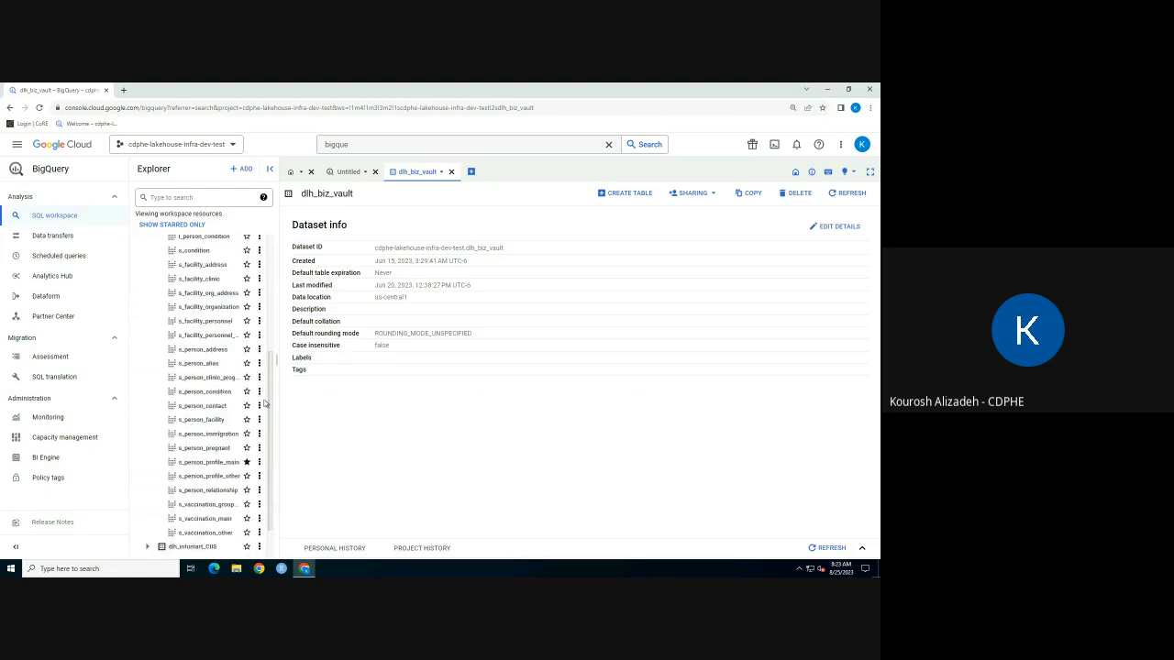
pyautogui.click(222, 417)
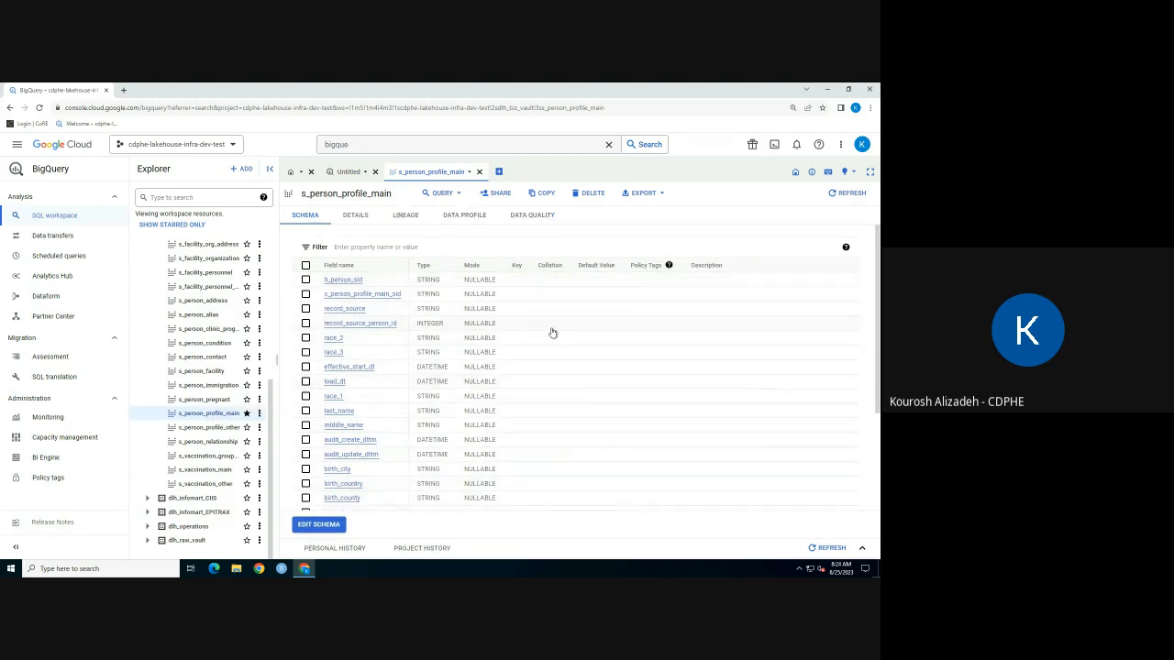
# Step: In a new query tab, run SELECT * on s_person_profile_main with LIMIT 1000
pyautogui.click(442, 195)
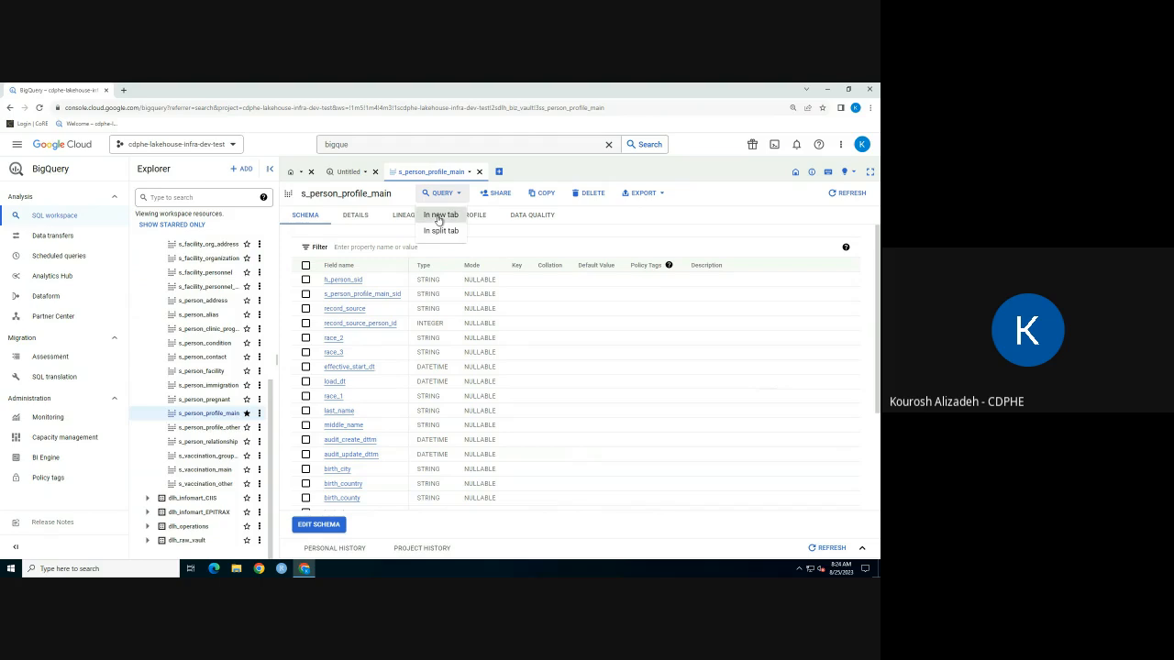
pyautogui.click(439, 218)
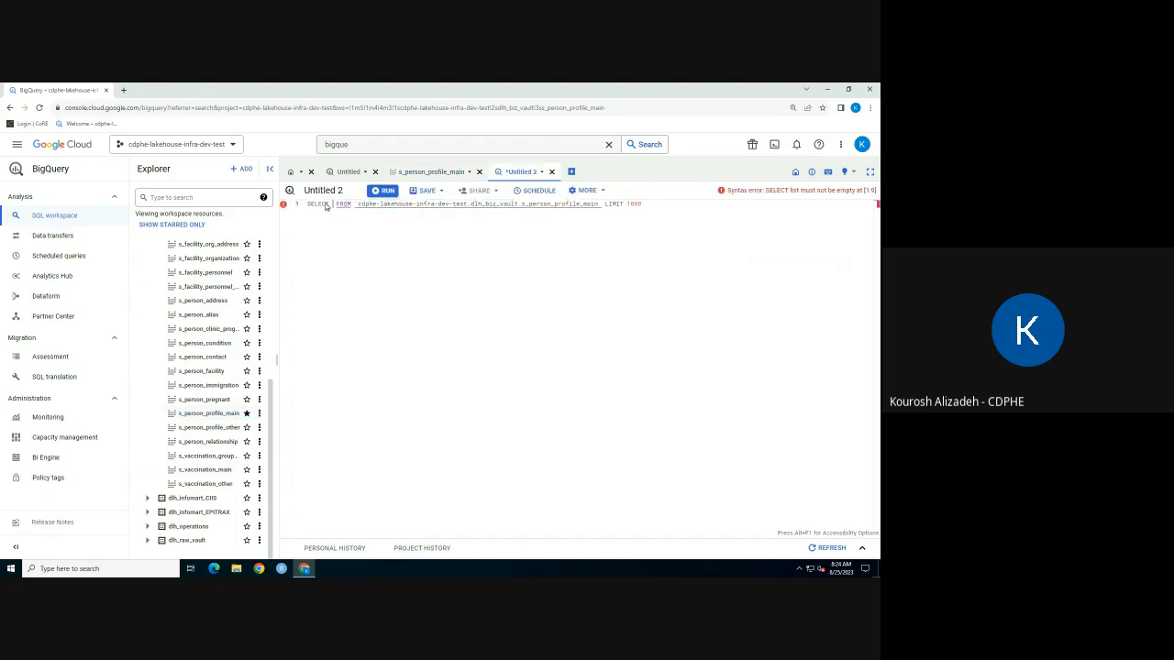
pyautogui.write('*')
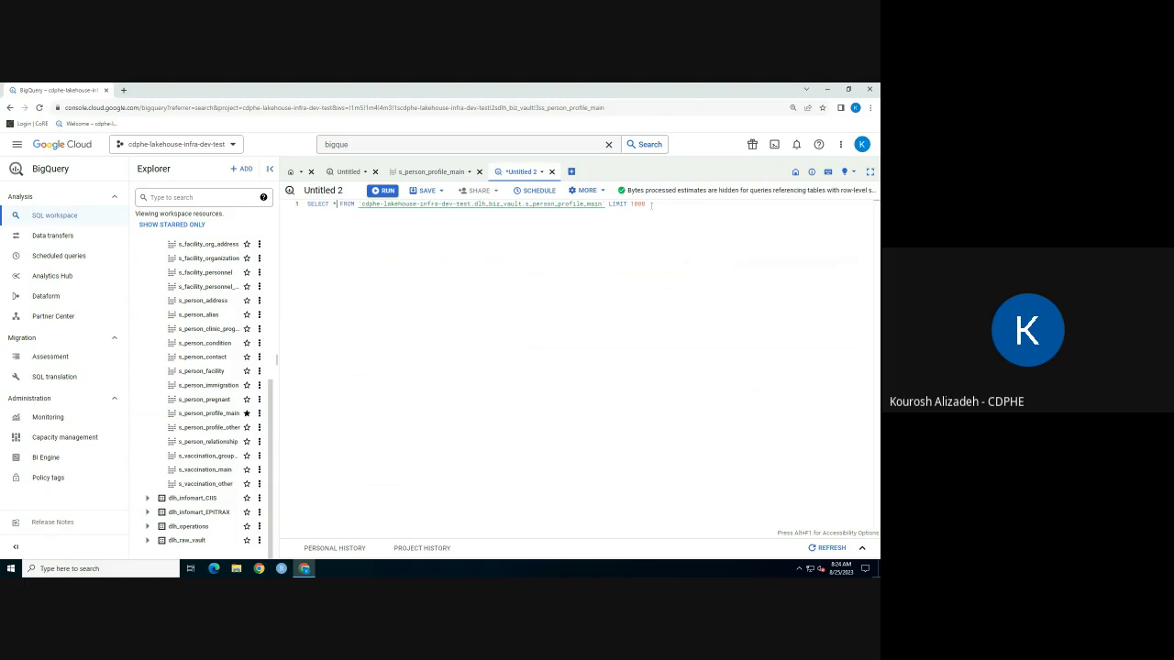
pyautogui.click(383, 193)
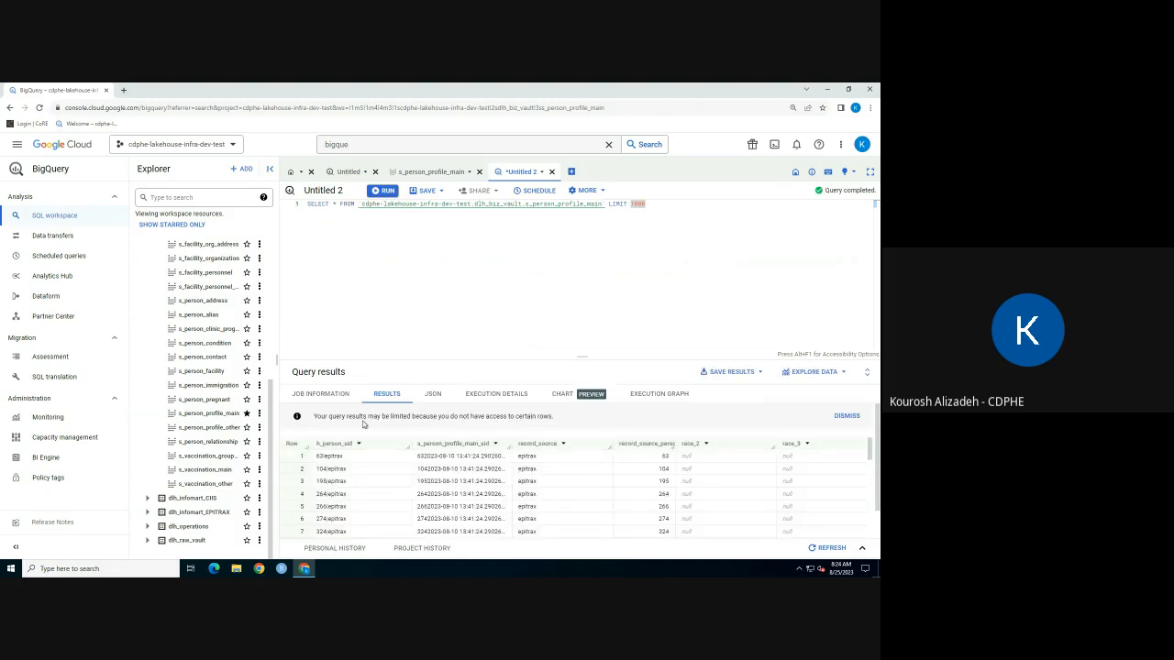
pyautogui.moveTo(313, 416); pyautogui.dragTo(562, 424)
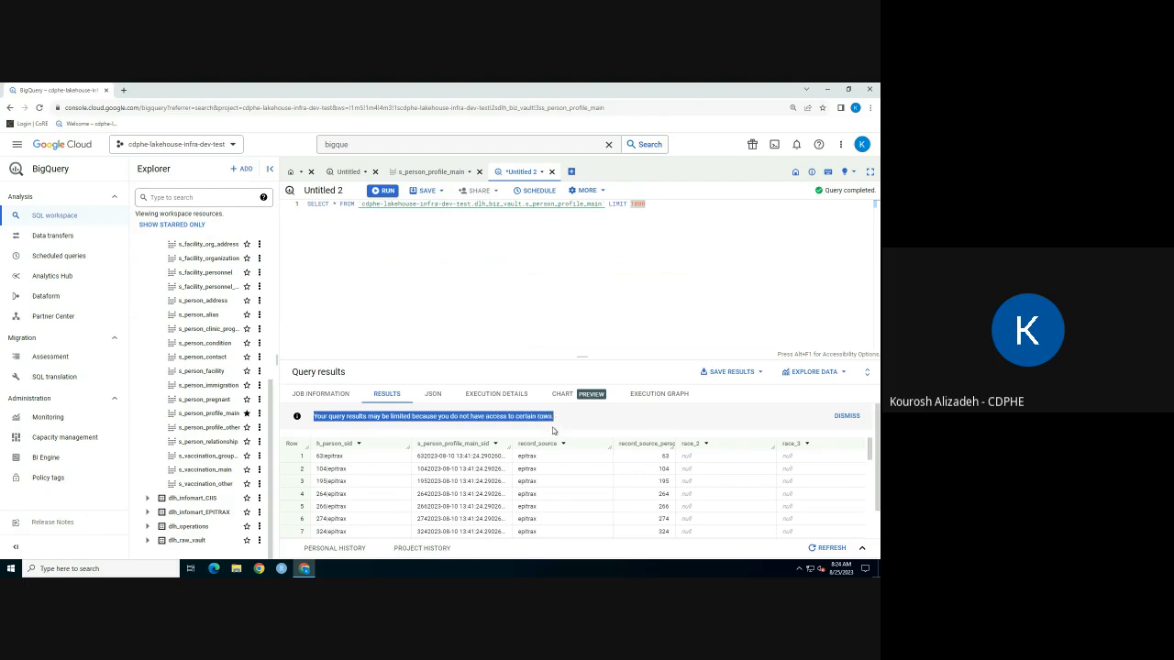
pyautogui.click(561, 419)
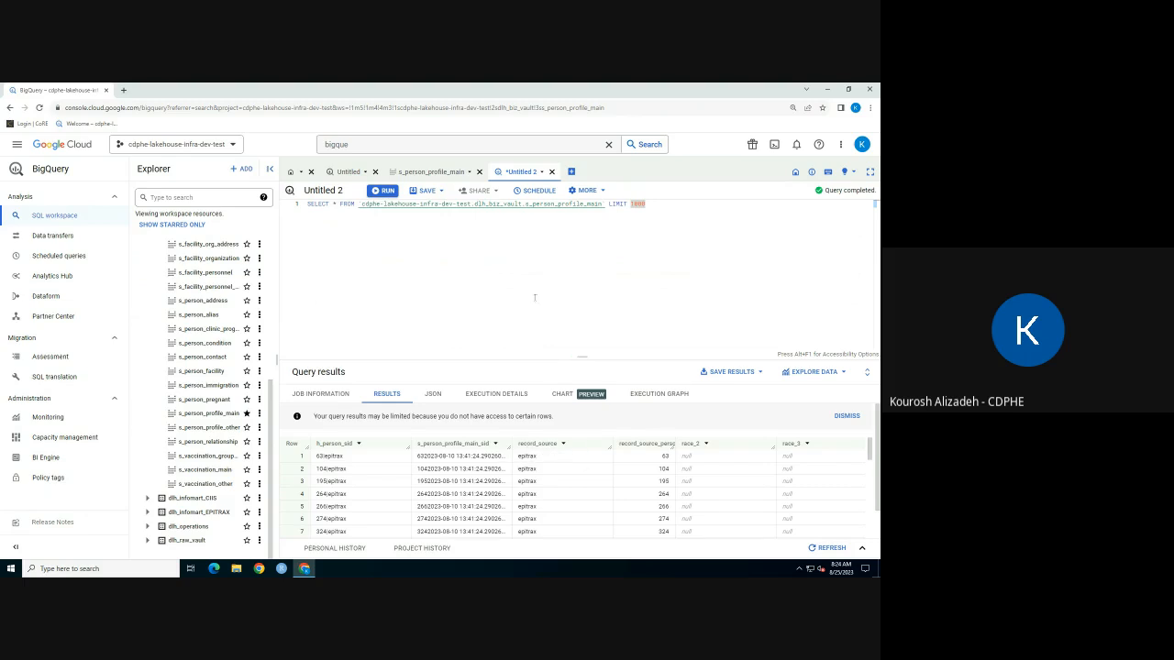
# Step: Dismiss the limited-results access notice and scroll through the query results
pyautogui.click(847, 416)
pyautogui.scroll(-2, 408, 520)
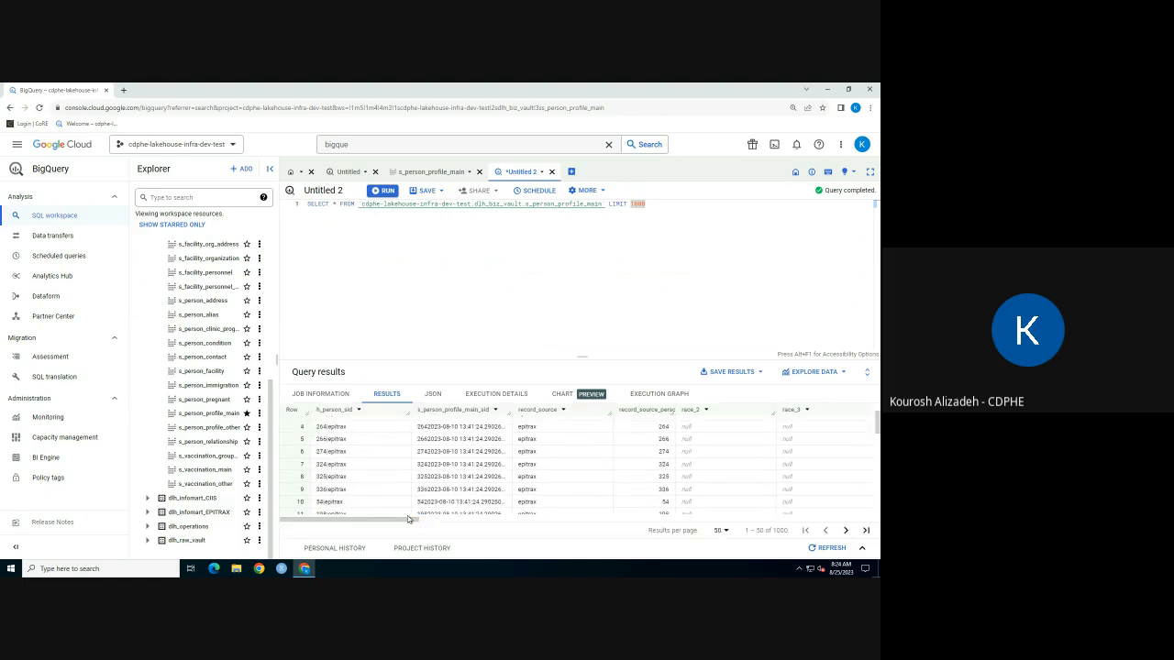
pyautogui.moveTo(408, 519); pyautogui.dragTo(341, 514)
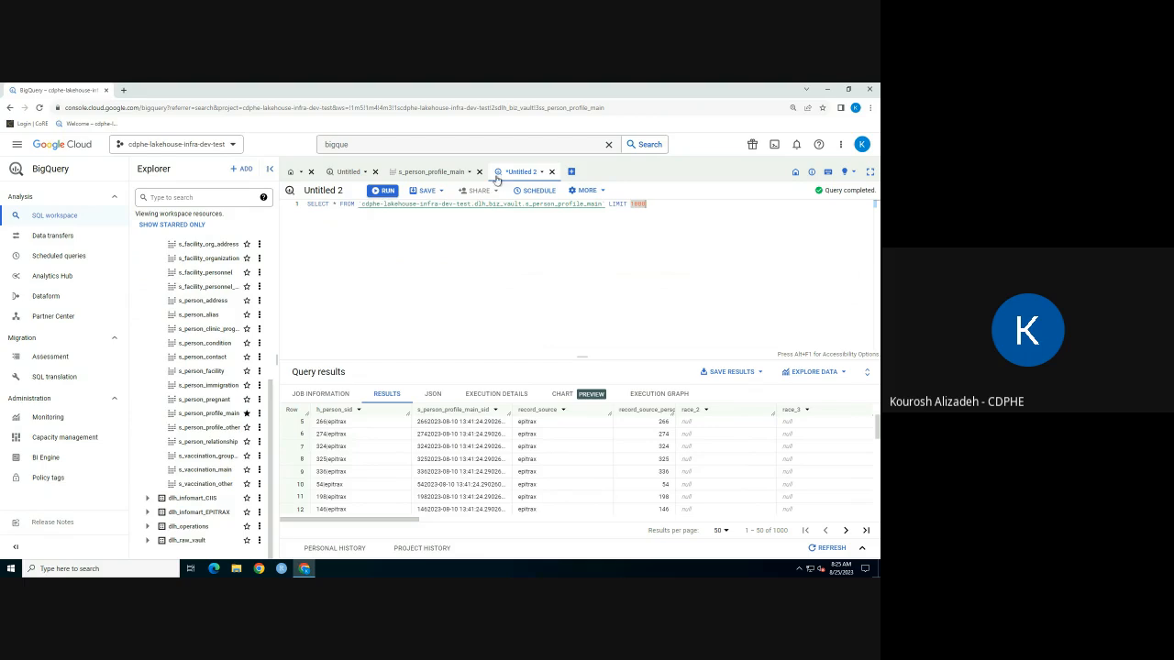
# Step: Look over the SAVE options menu twice, closing it without choosing anything
pyautogui.click(441, 192)
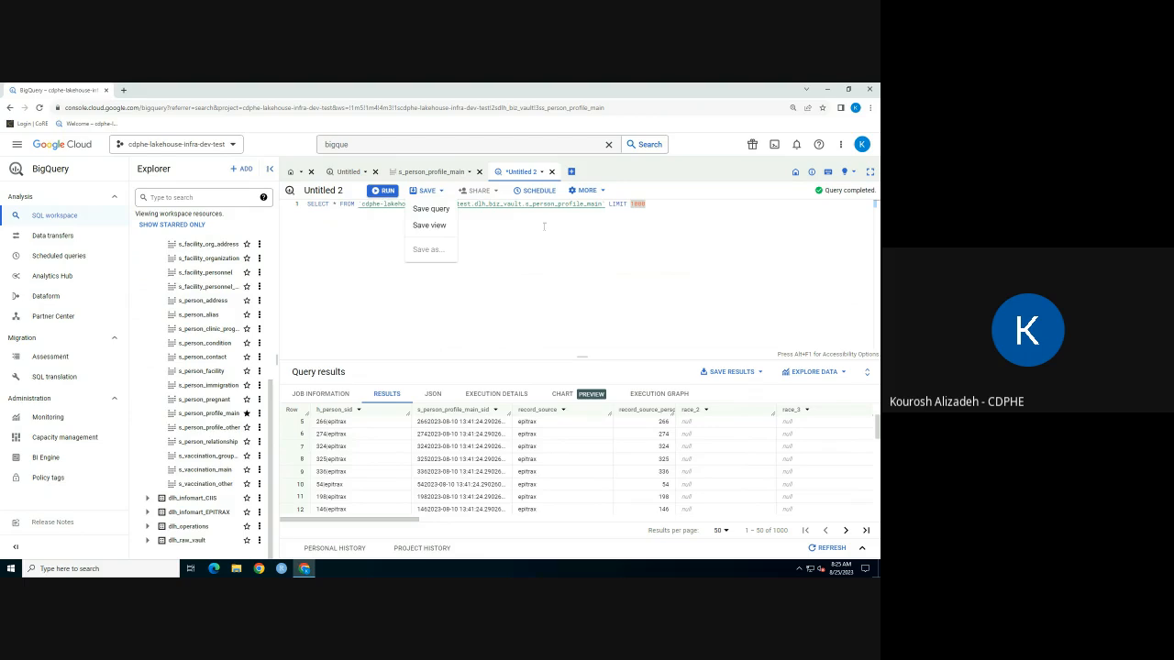
pyautogui.click(538, 255)
pyautogui.click(428, 191)
pyautogui.click(524, 232)
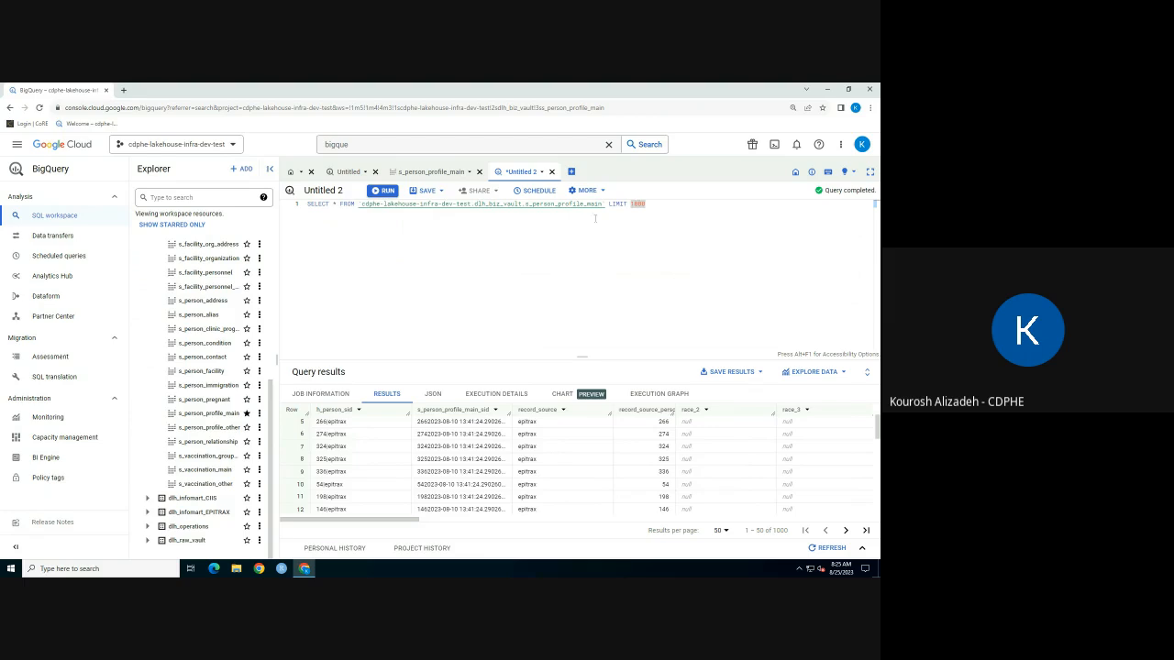
# Step: Use Save view with dataset dlh_infomart_EPITRAX and table name sample-view, then save
pyautogui.click(428, 191)
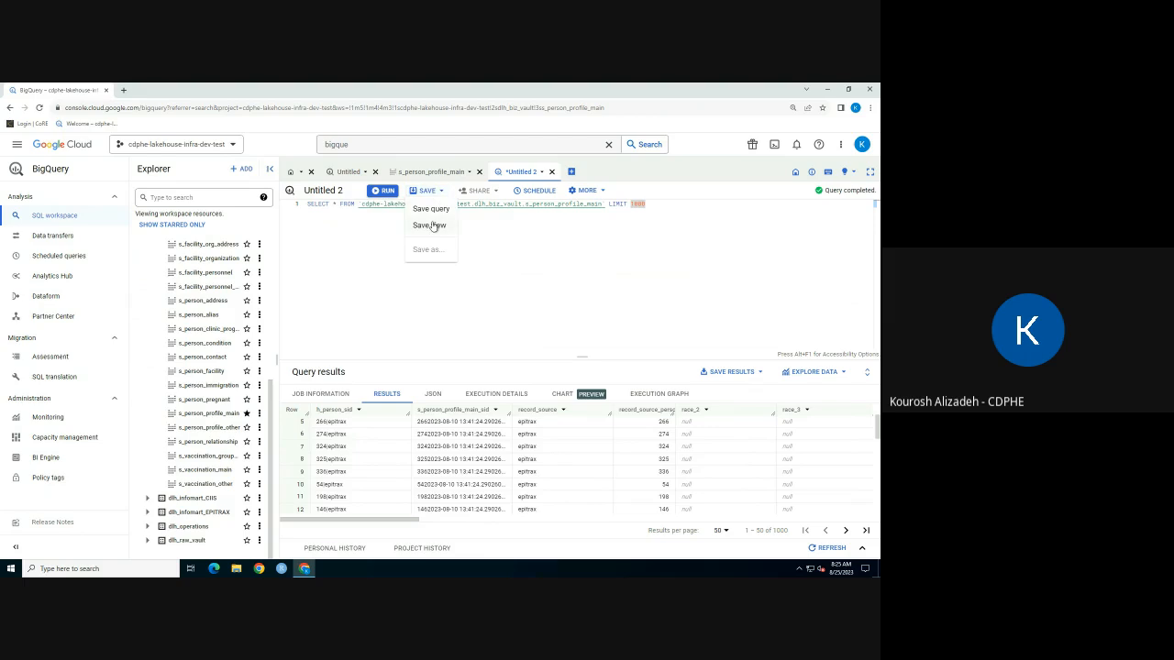
pyautogui.click(431, 226)
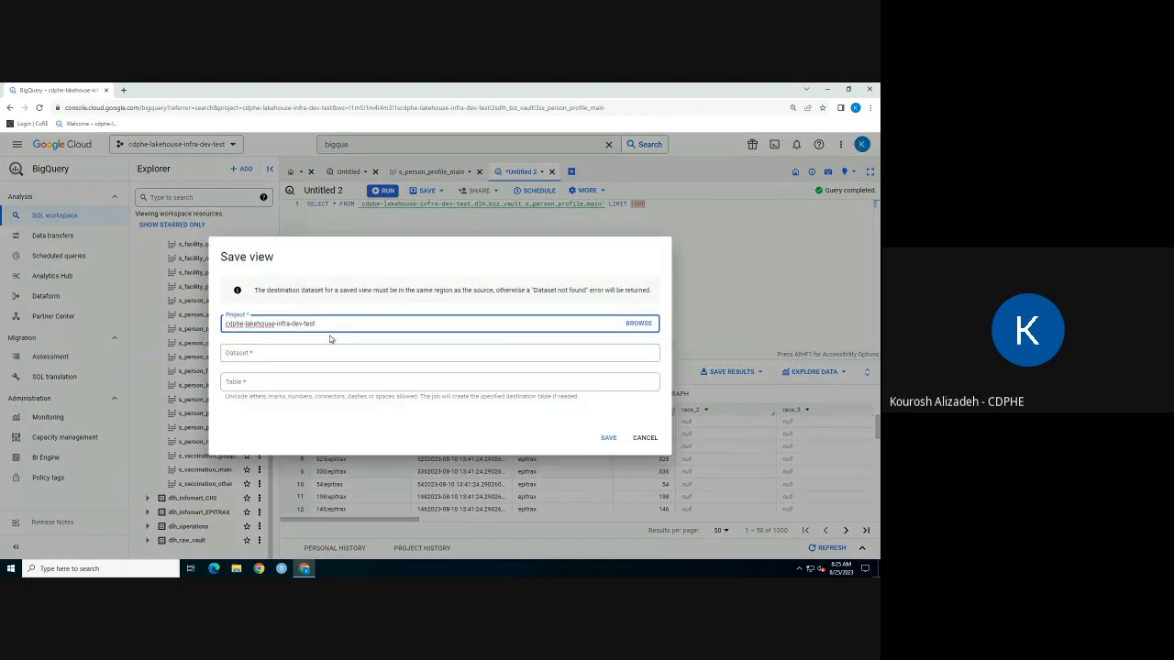
pyautogui.click(320, 353)
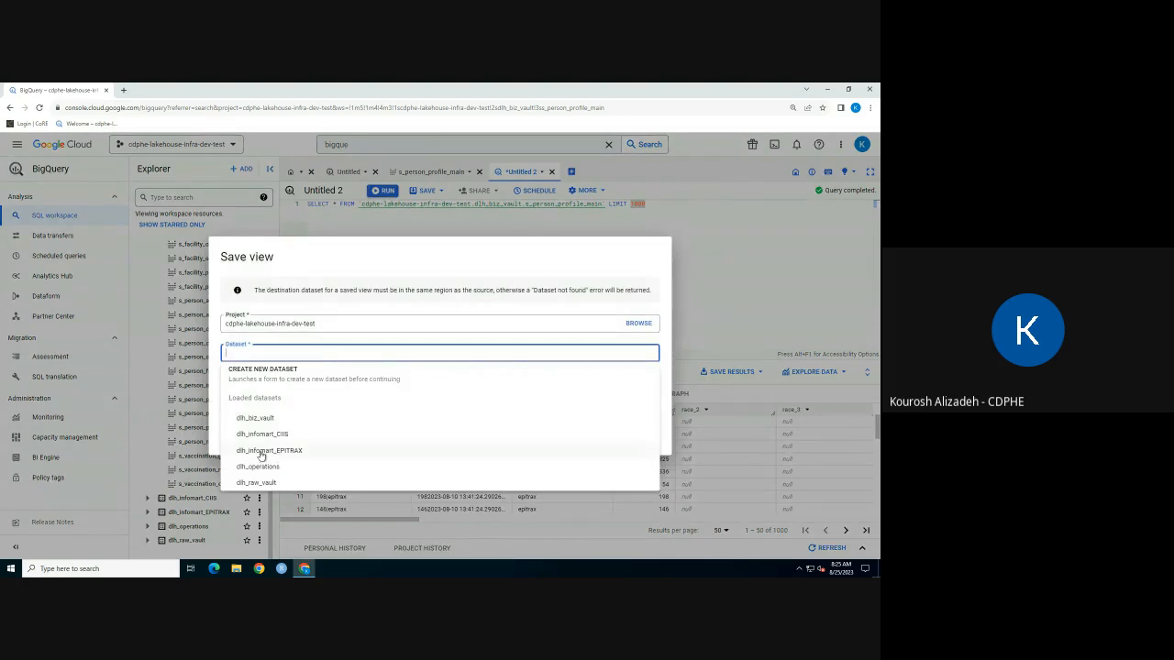
pyautogui.click(262, 451)
pyautogui.click(252, 383)
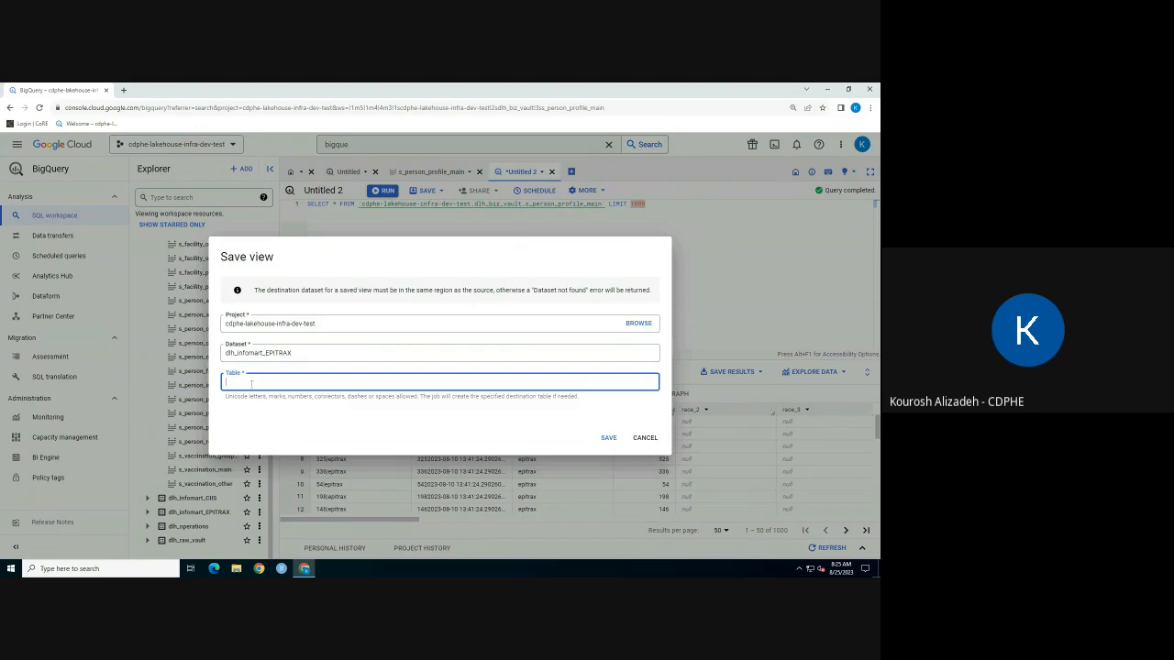
pyautogui.write('sample-view')
pyautogui.click(608, 438)
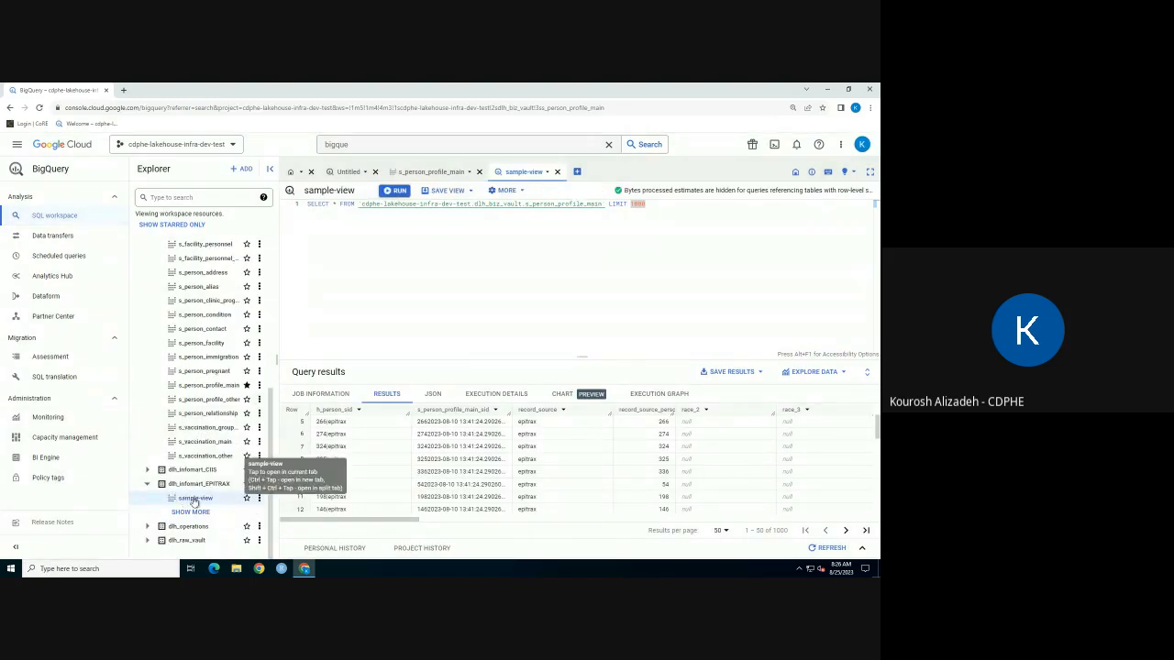
# Step: Open sample-view, try its Lineage, then review its Details and defining LIMIT 1000 query
pyautogui.click(199, 501)
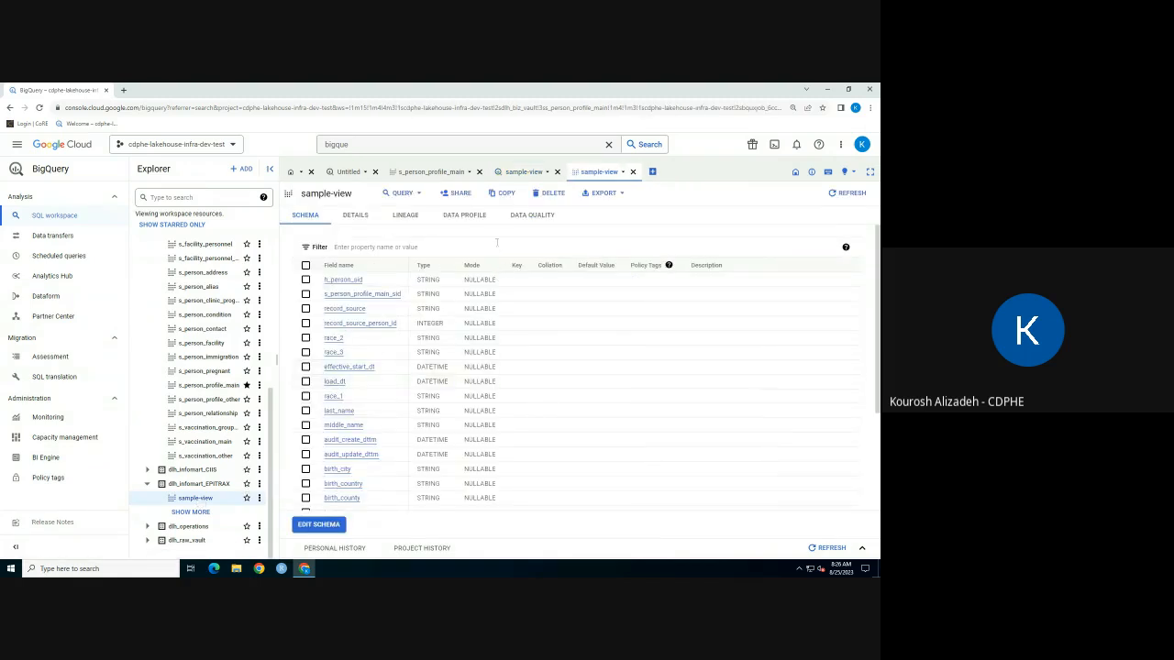
pyautogui.click(417, 216)
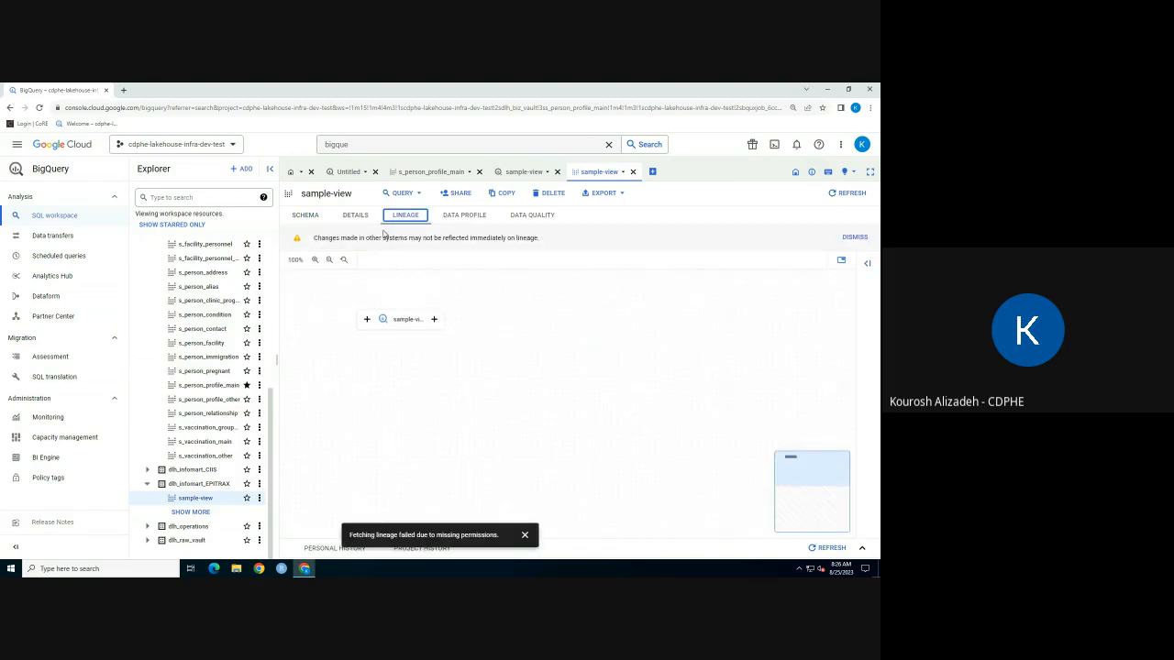
pyautogui.click(357, 216)
pyautogui.scroll(-3, 459, 345)
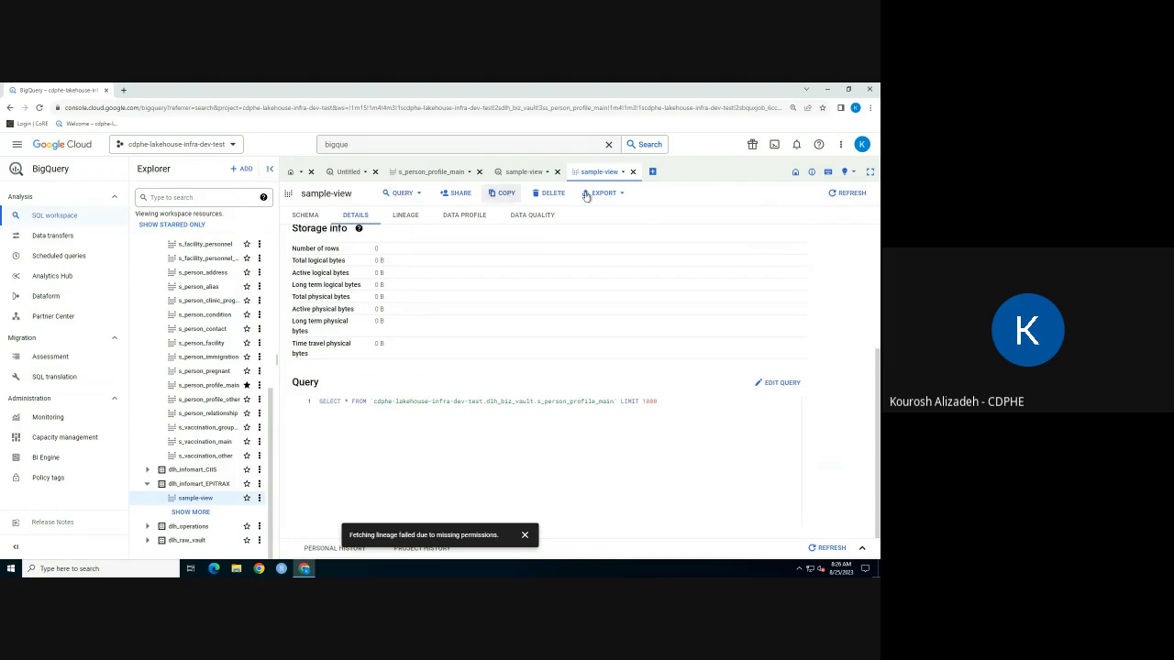
pyautogui.click(617, 195)
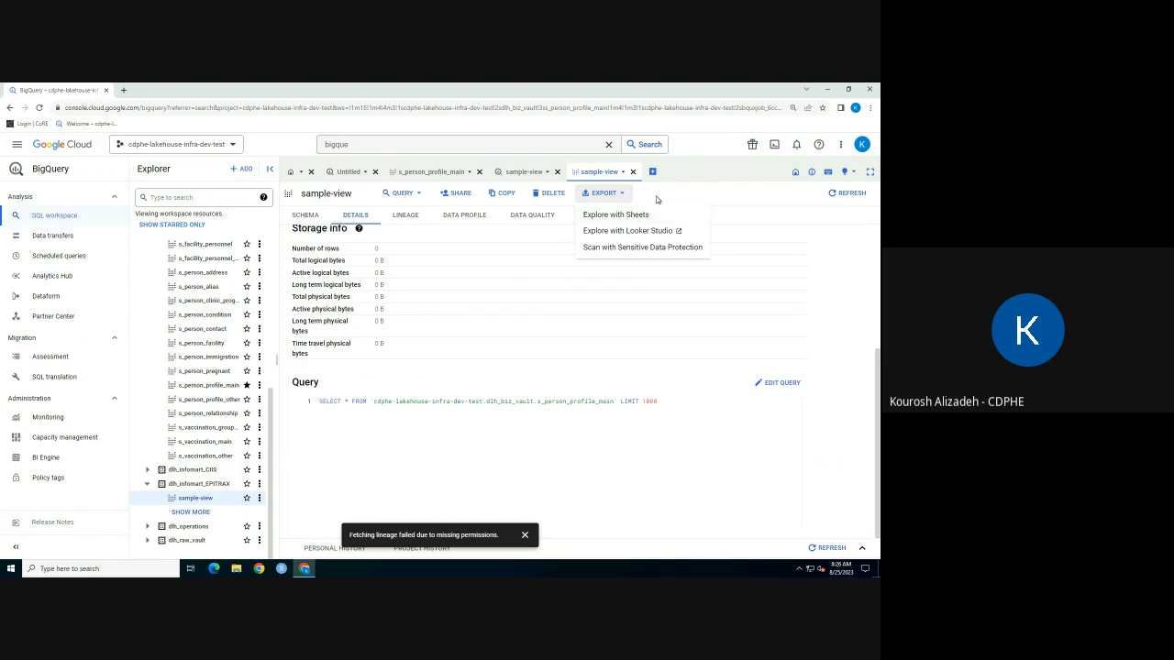
pyautogui.click(656, 199)
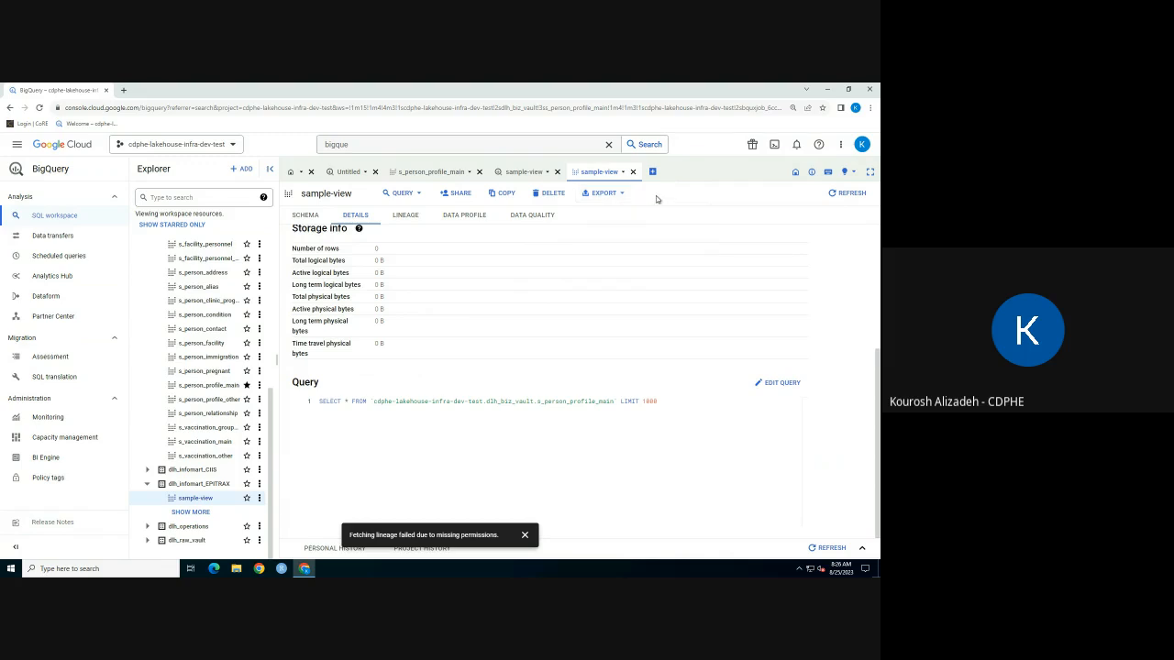